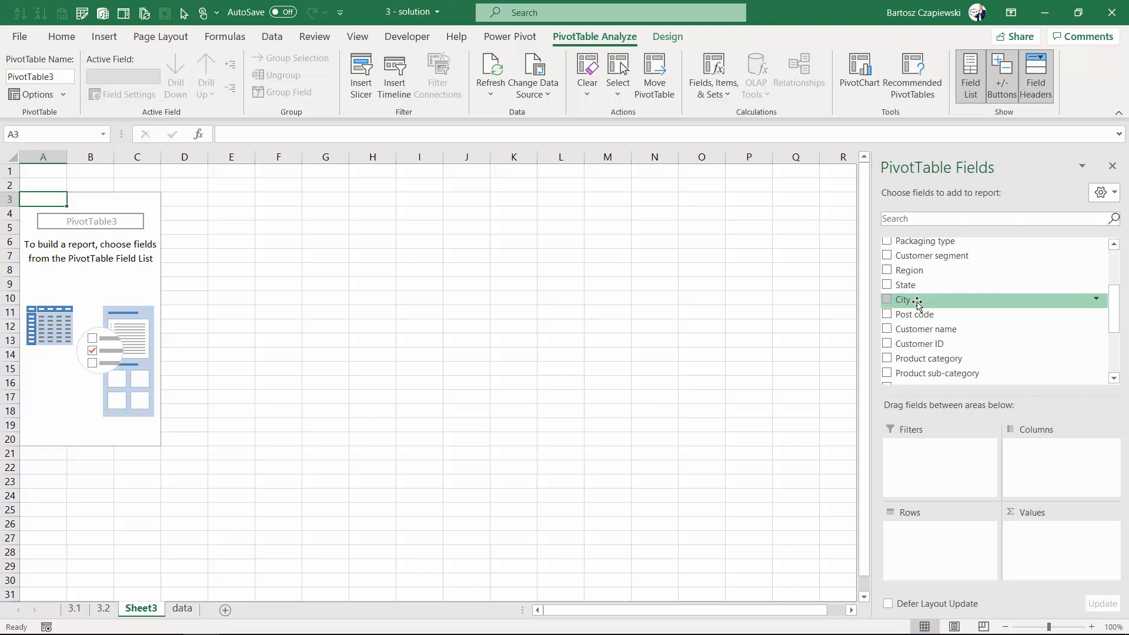
- Build the PivotTable with Product category and Product sub-category as rows and Sales as summed values
{"action": "scroll", "coordinate": [918, 295], "scroll_direction": "down", "scroll_amount": 1}
{"action": "left_click", "coordinate": [887, 323]}
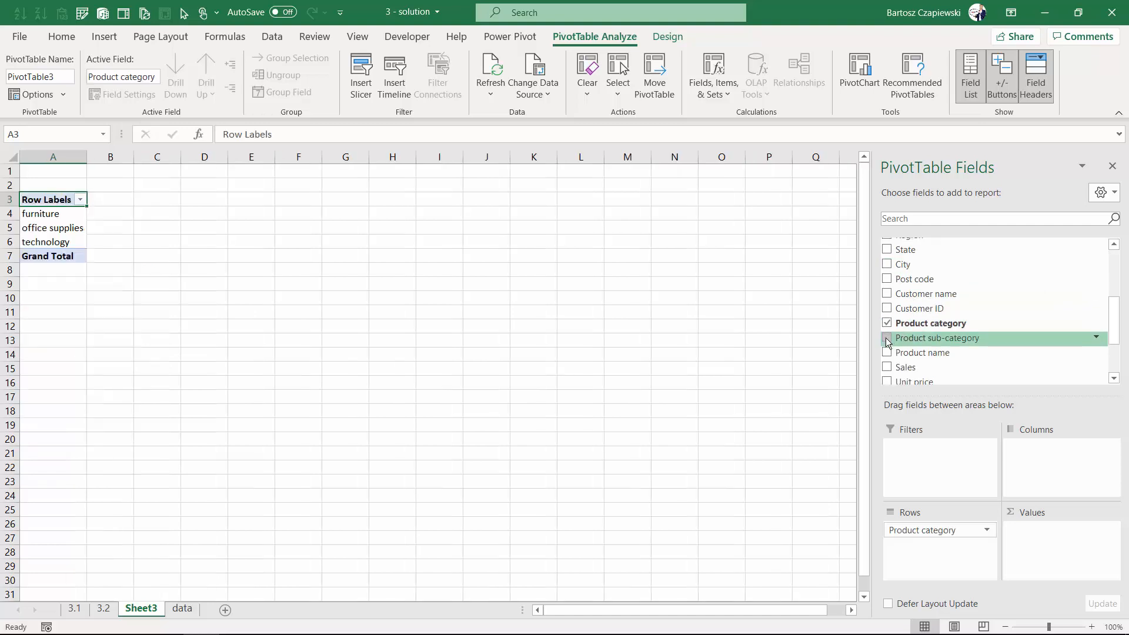
{"action": "left_click", "coordinate": [887, 338]}
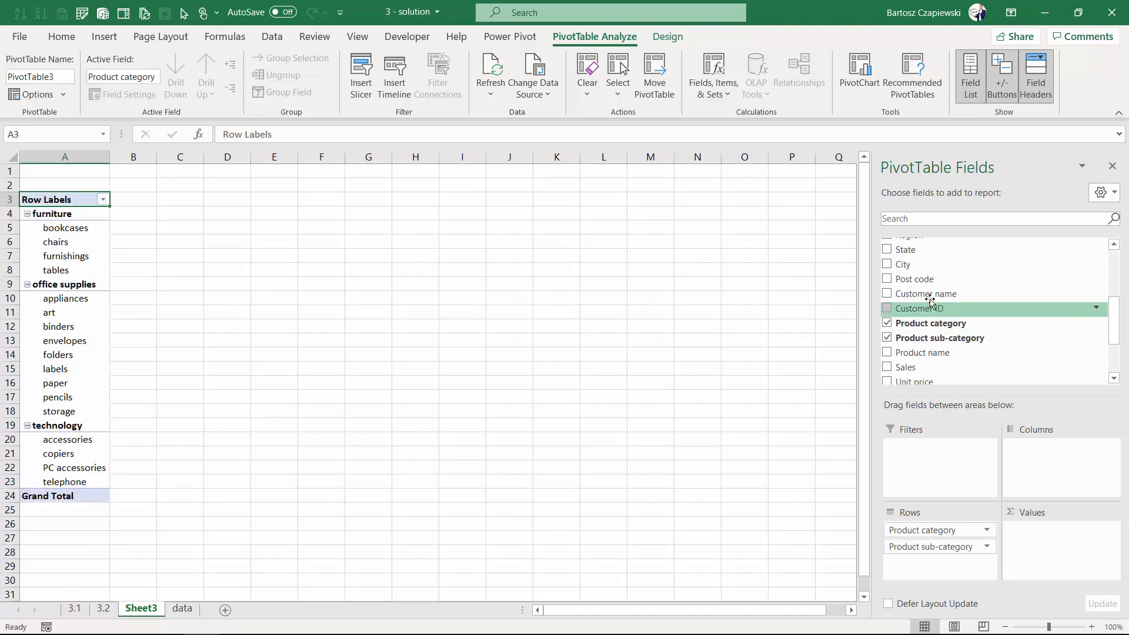
{"action": "scroll", "coordinate": [926, 305], "scroll_direction": "down", "scroll_amount": 1}
{"action": "left_click", "coordinate": [887, 332]}
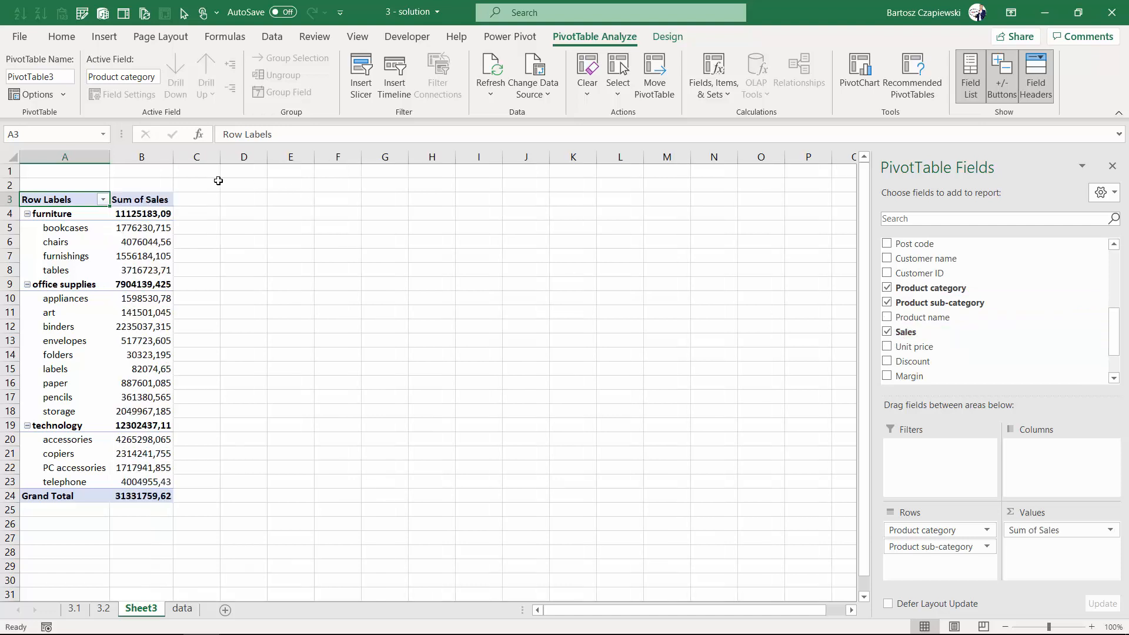
- Set the Sum of Sales number format to Number with 0 decimal places and the 1000 separator
{"action": "right_click", "coordinate": [153, 215]}
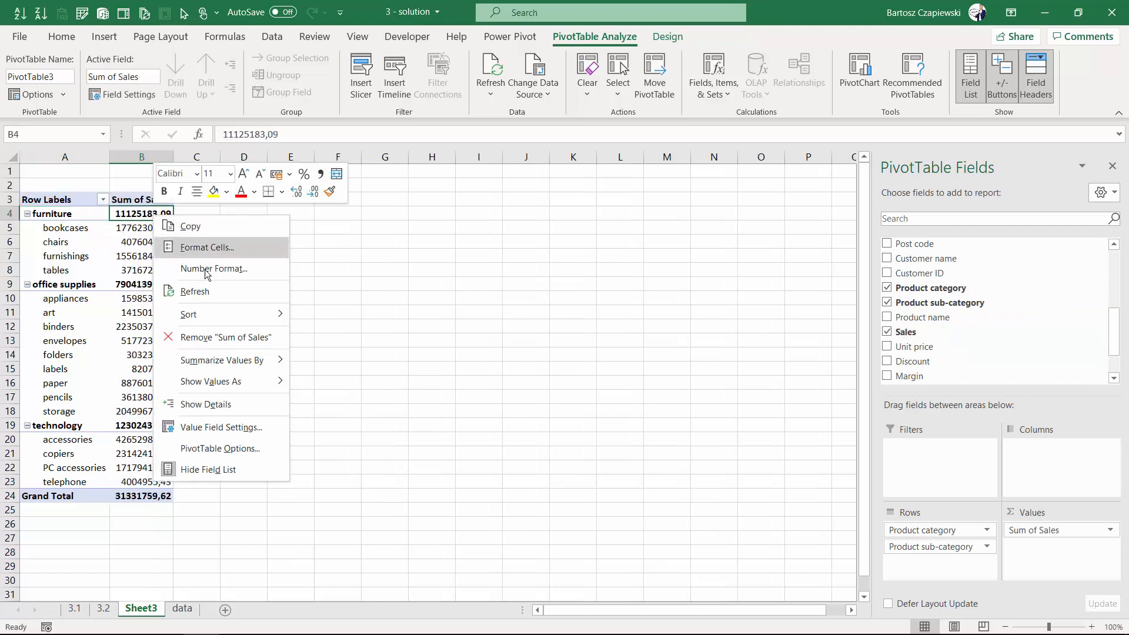
{"action": "left_click", "coordinate": [215, 269]}
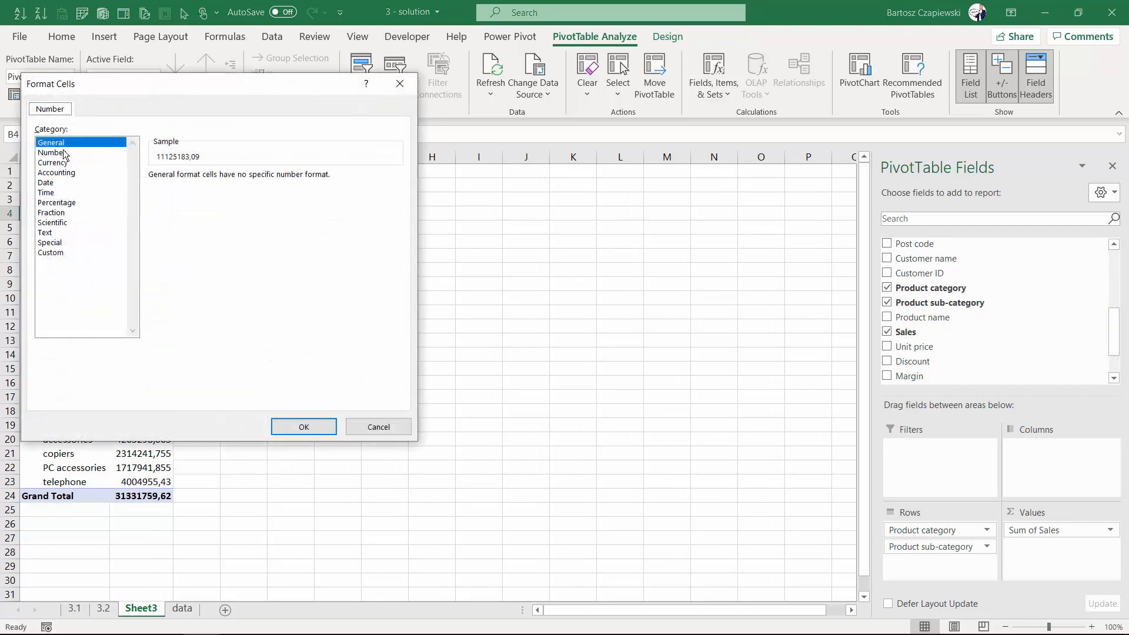
{"action": "left_click", "coordinate": [66, 153]}
{"action": "left_click", "coordinate": [252, 180]}
{"action": "left_click", "coordinate": [251, 180]}
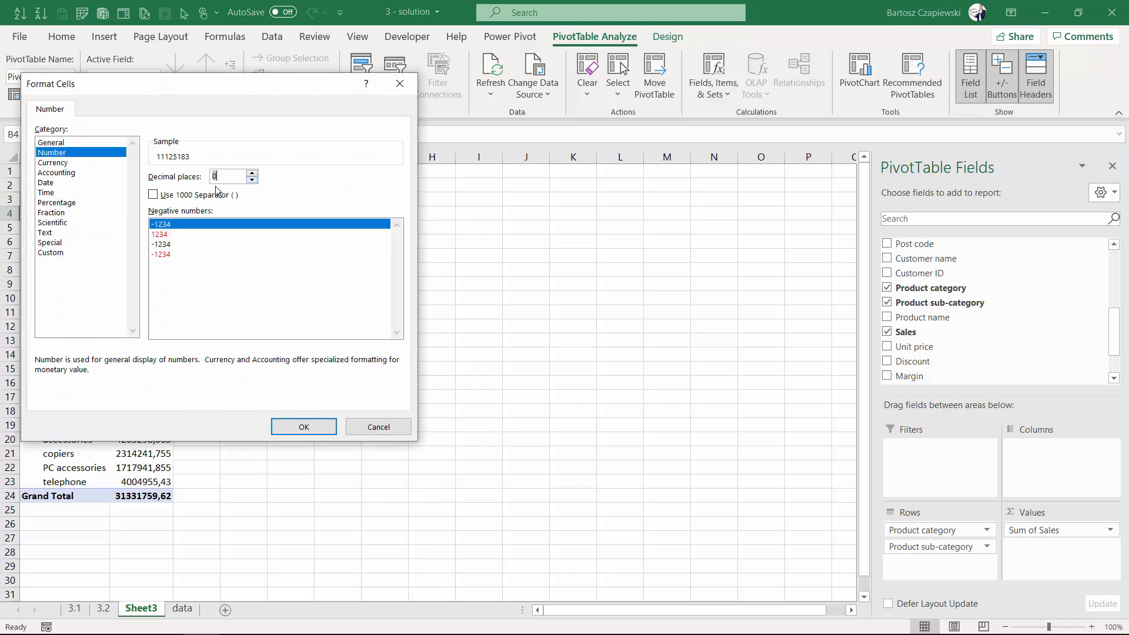
{"action": "left_click", "coordinate": [153, 194]}
{"action": "left_click", "coordinate": [299, 425]}
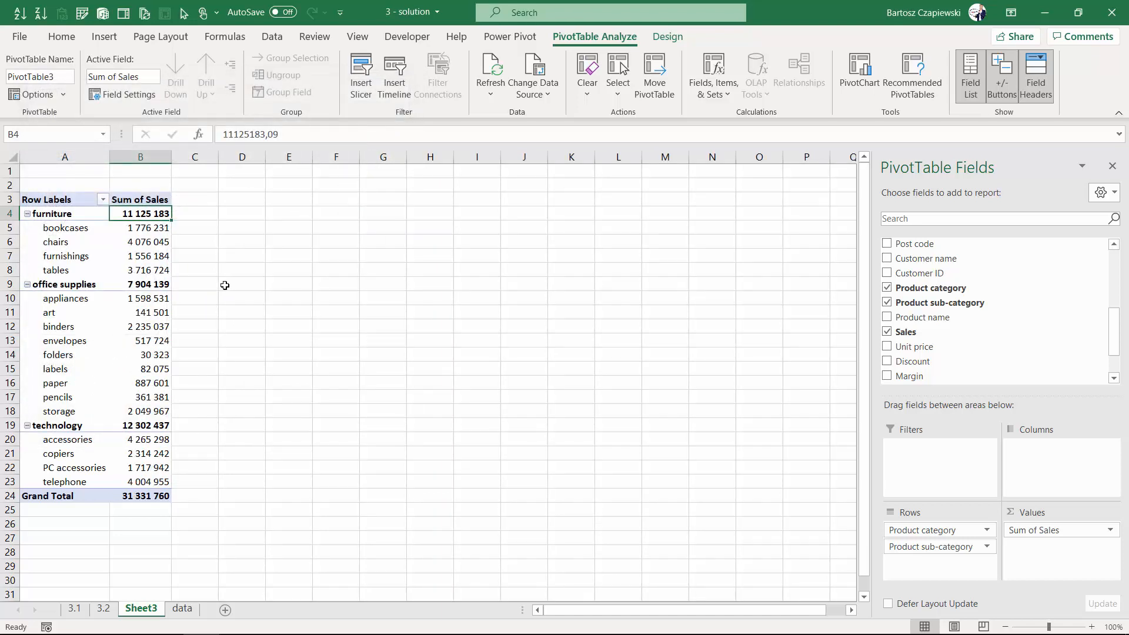
- Collapse the furniture, office supplies and technology groups so only the product categories show
{"action": "left_click", "coordinate": [27, 214]}
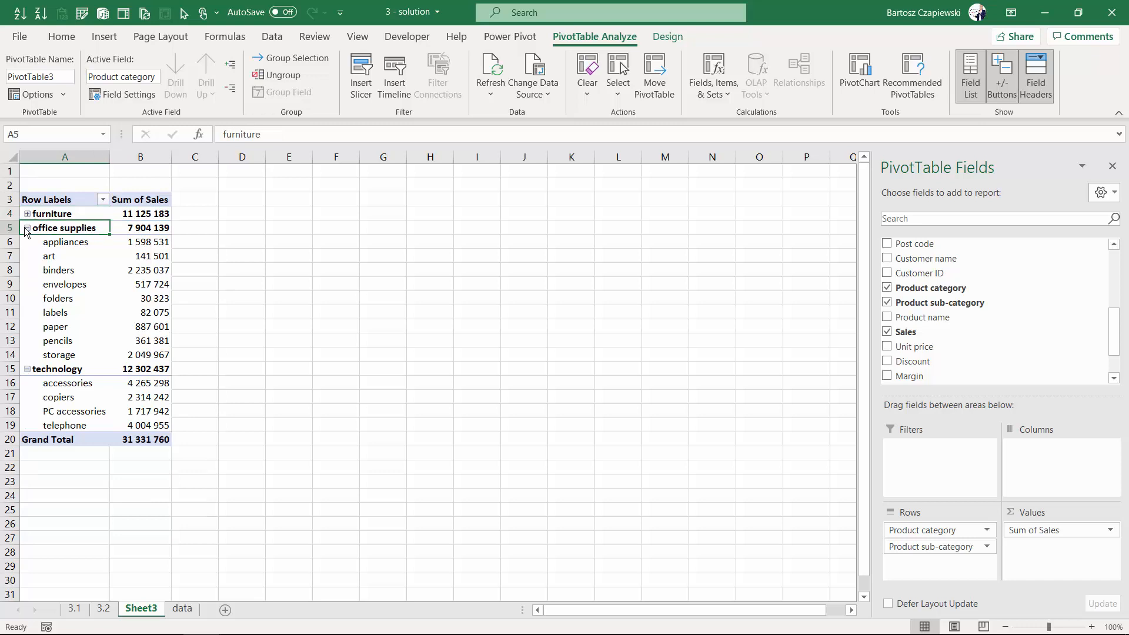
{"action": "left_click", "coordinate": [27, 227]}
{"action": "left_click", "coordinate": [27, 242]}
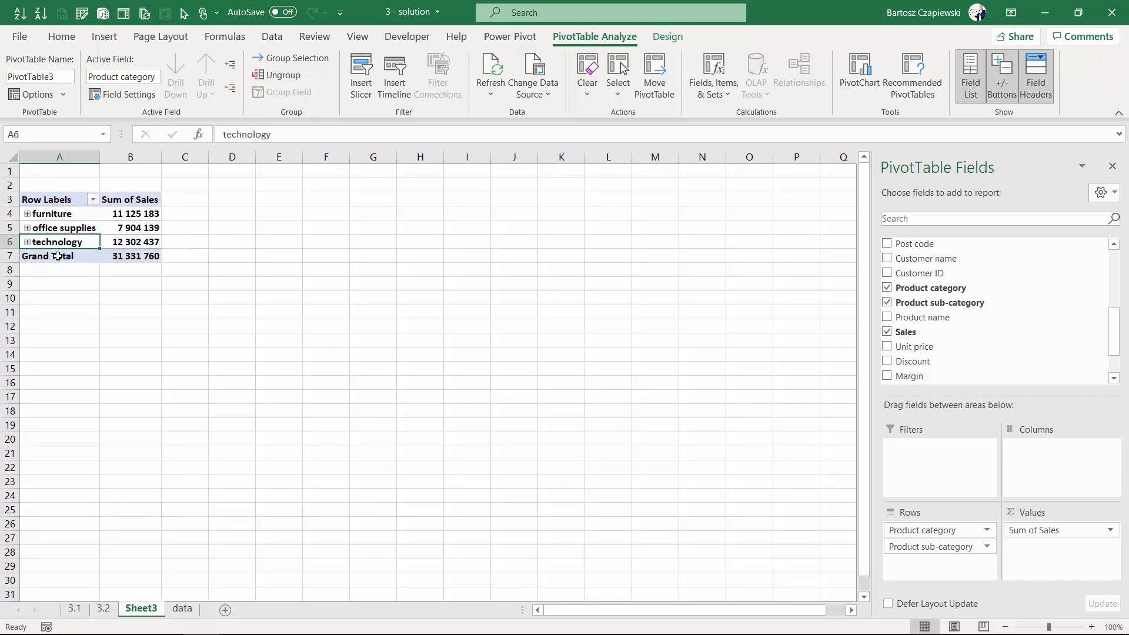
{"action": "left_click", "coordinate": [27, 214]}
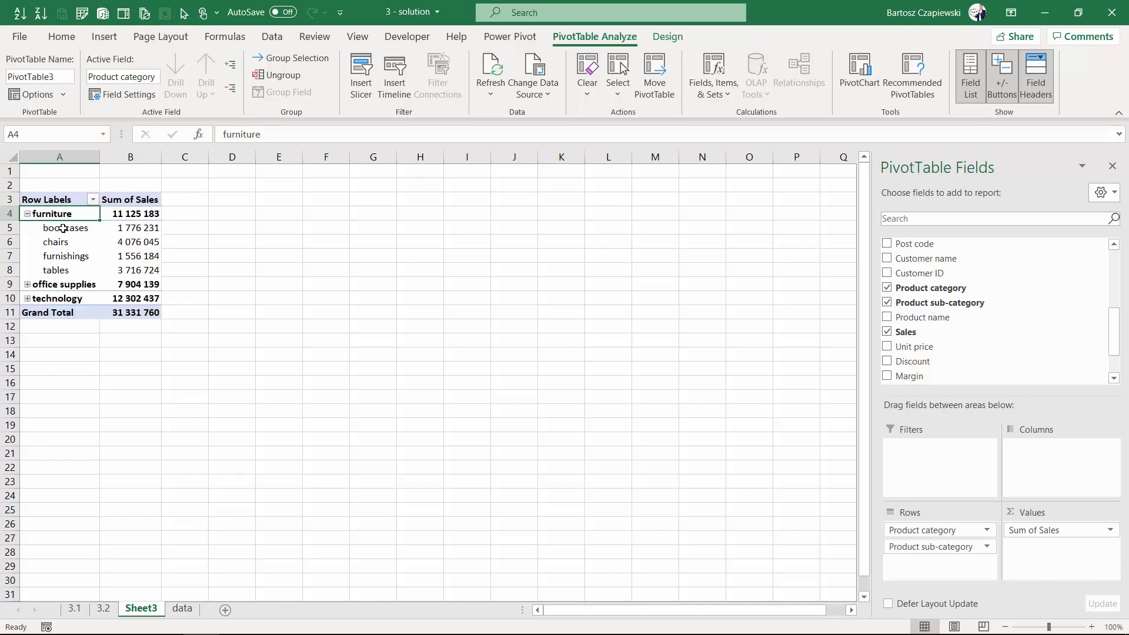
{"action": "left_click", "coordinate": [27, 215]}
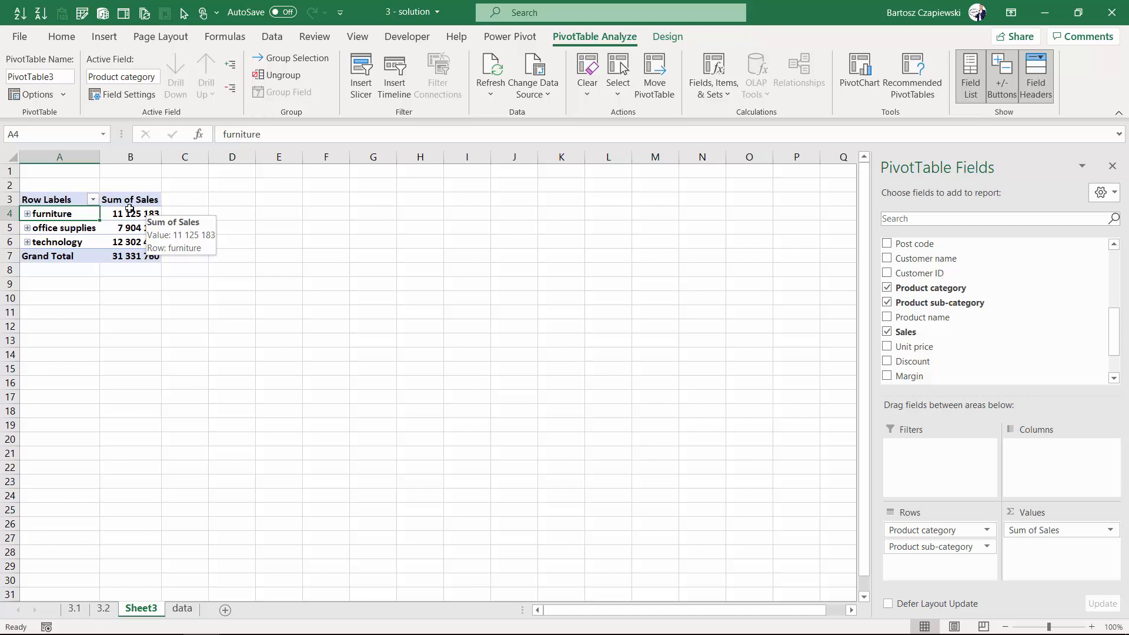
{"action": "left_click", "coordinate": [95, 200]}
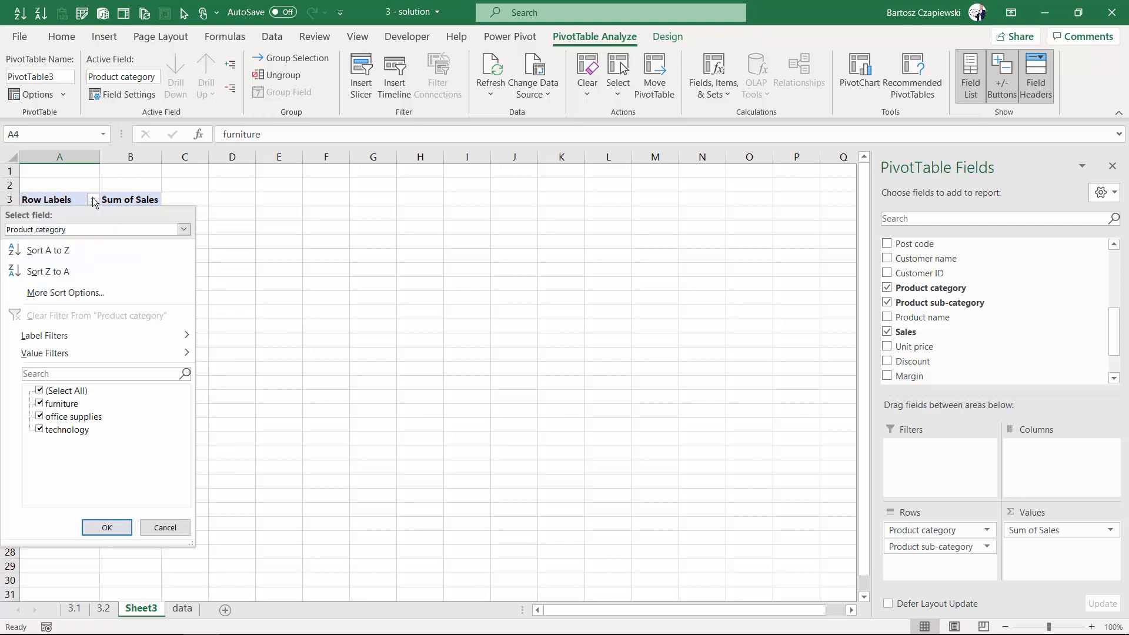
{"action": "left_click", "coordinate": [83, 294]}
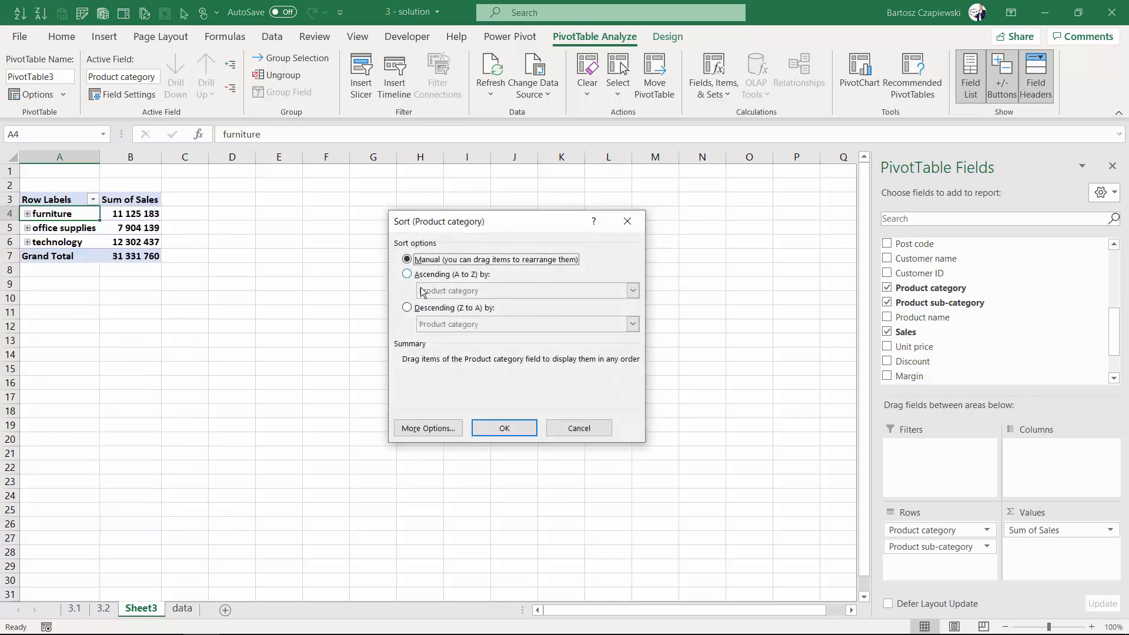
{"action": "left_click", "coordinate": [411, 308]}
{"action": "left_click", "coordinate": [458, 325]}
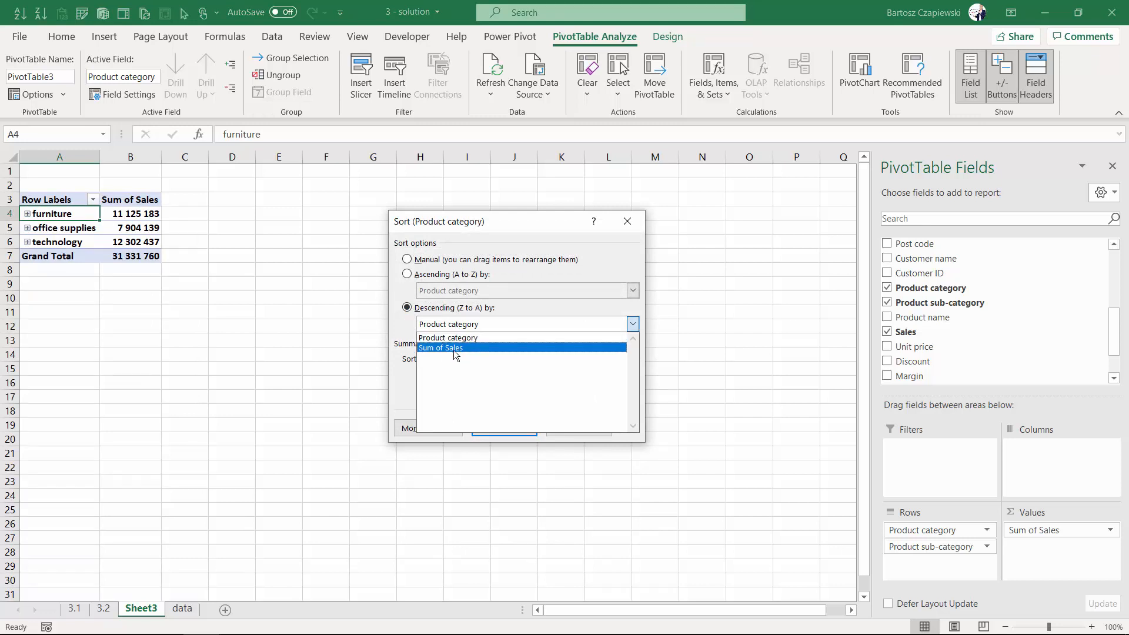
{"action": "left_click", "coordinate": [454, 348]}
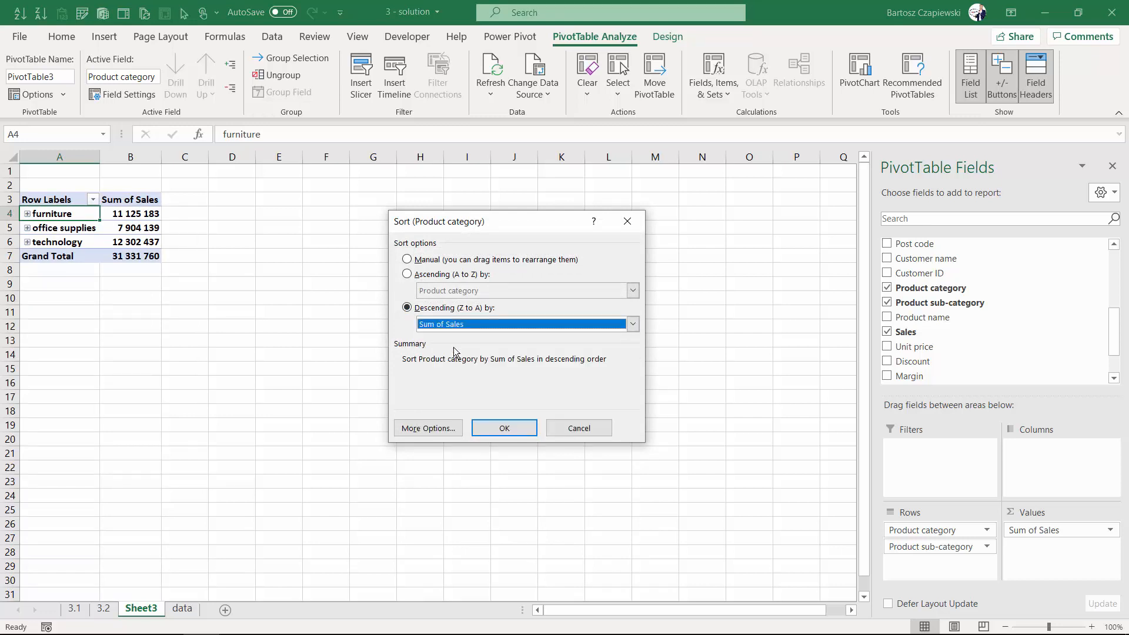
{"action": "left_click", "coordinate": [589, 430]}
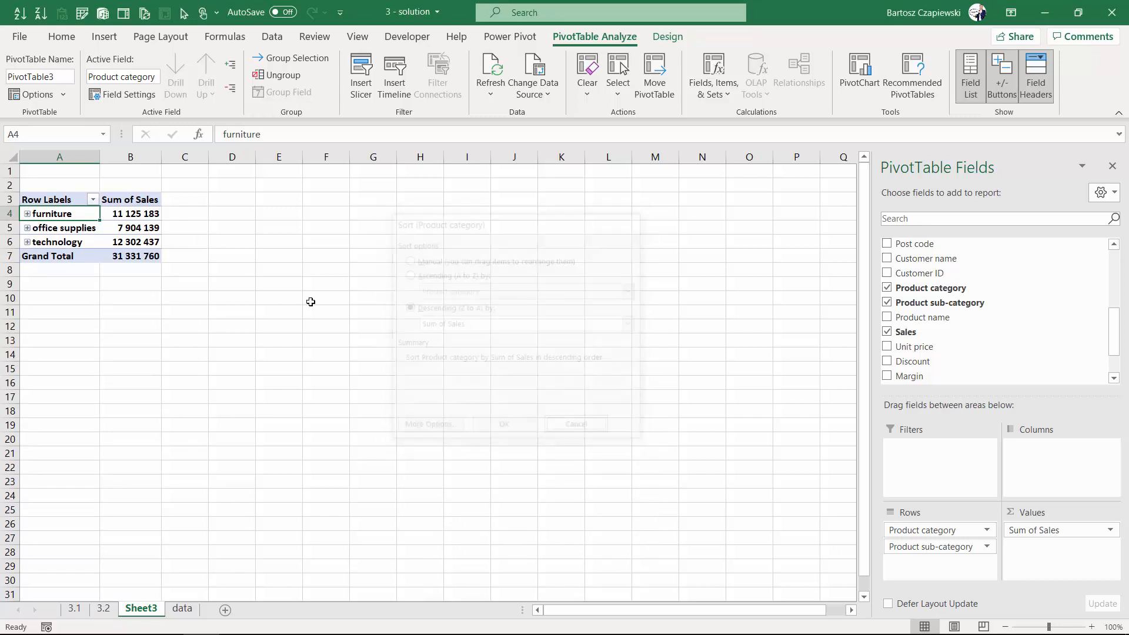
- Sort the product categories by Sum of Sales from largest to smallest
{"action": "left_click", "coordinate": [140, 215]}
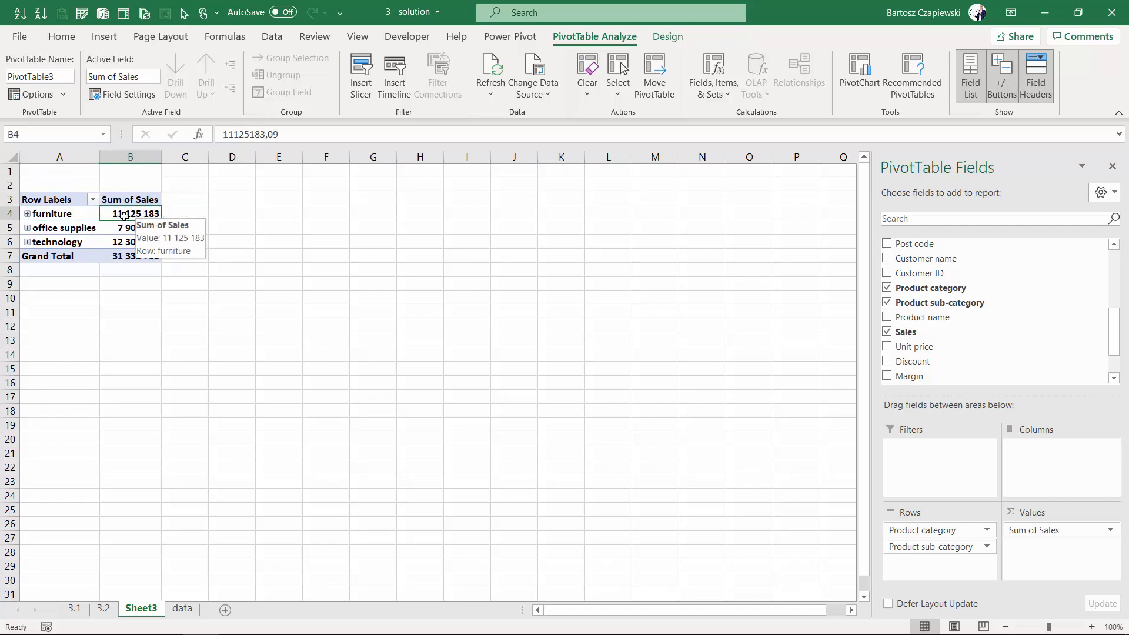
{"action": "mouse_move", "coordinate": [131, 217]}
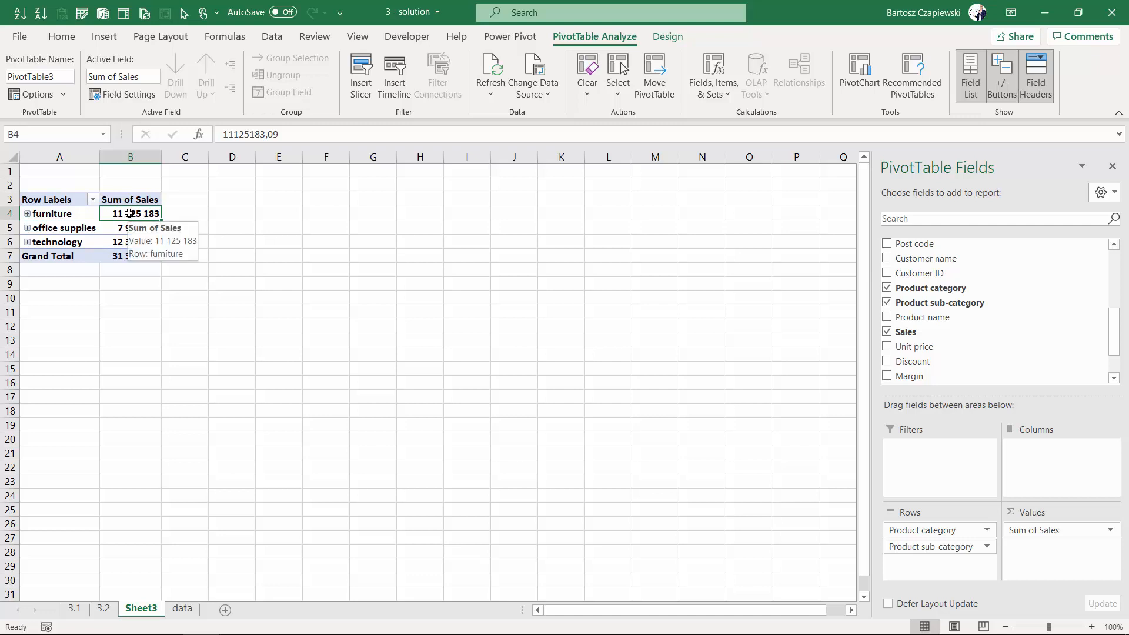
{"action": "left_click", "coordinate": [271, 38]}
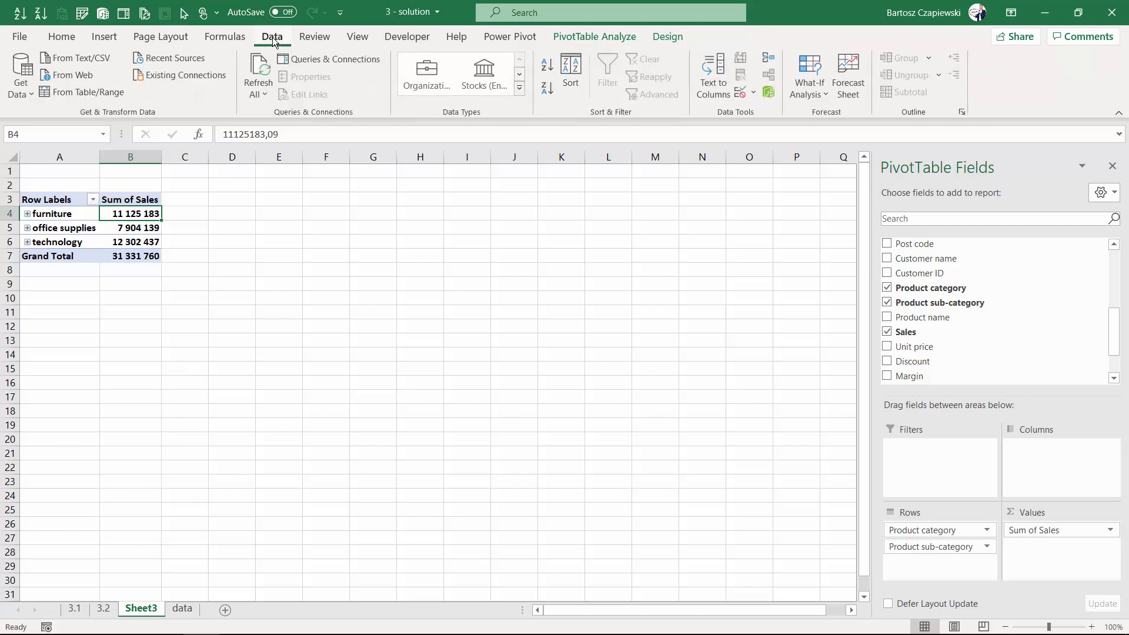
{"action": "left_click", "coordinate": [547, 89]}
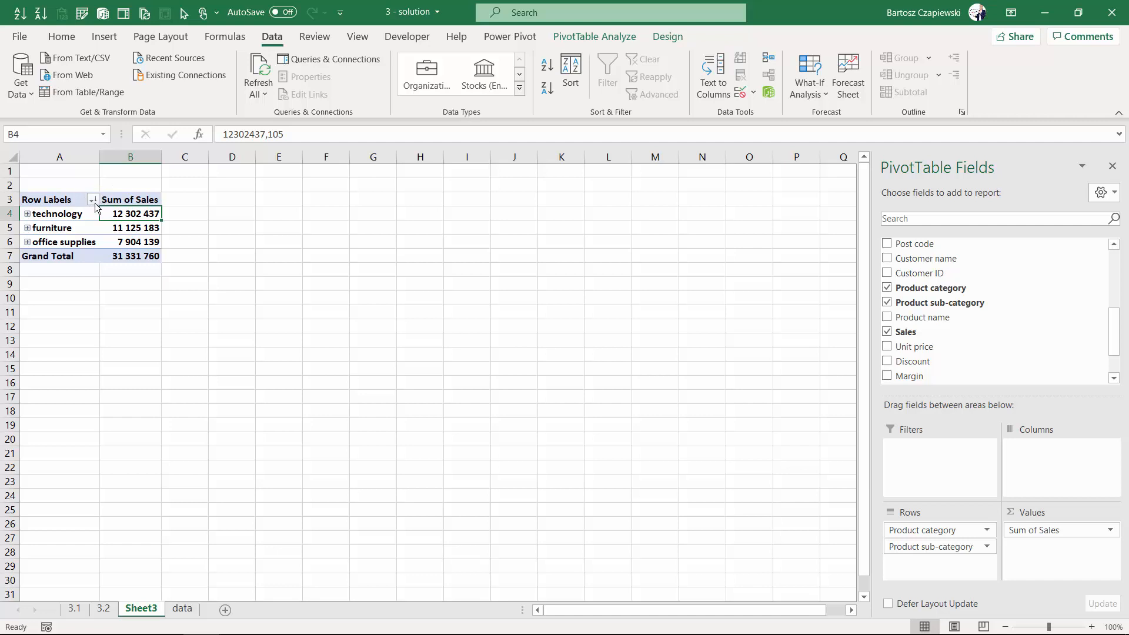
- Expand the entire Product category field to show the sub-categories of every category
{"action": "left_click", "coordinate": [61, 214]}
{"action": "right_click", "coordinate": [61, 216]}
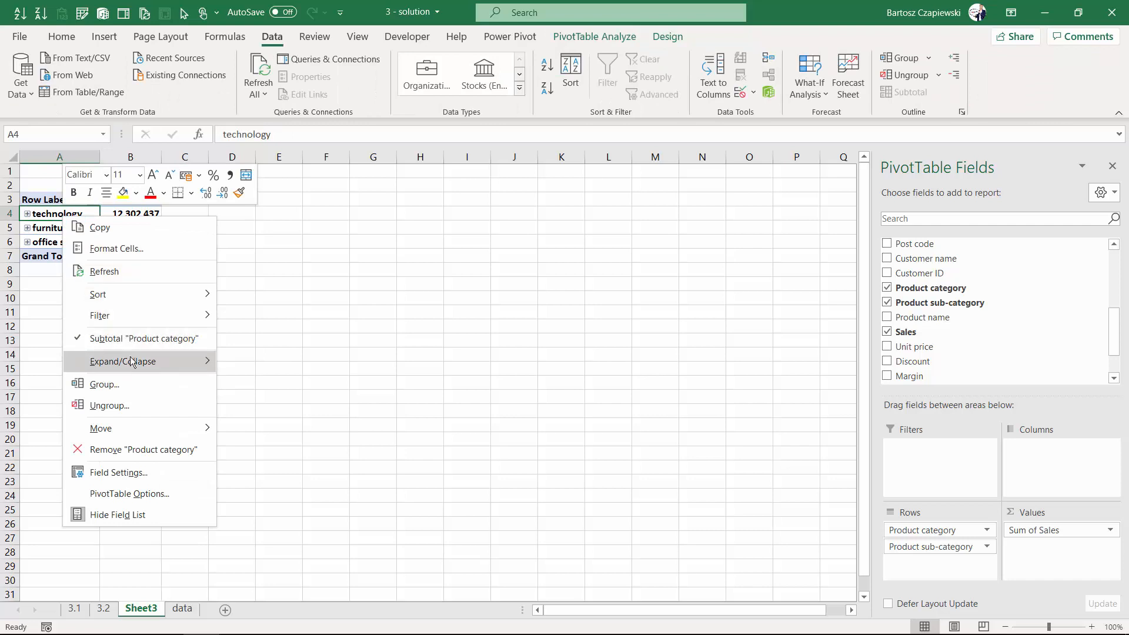
{"action": "mouse_move", "coordinate": [170, 365]}
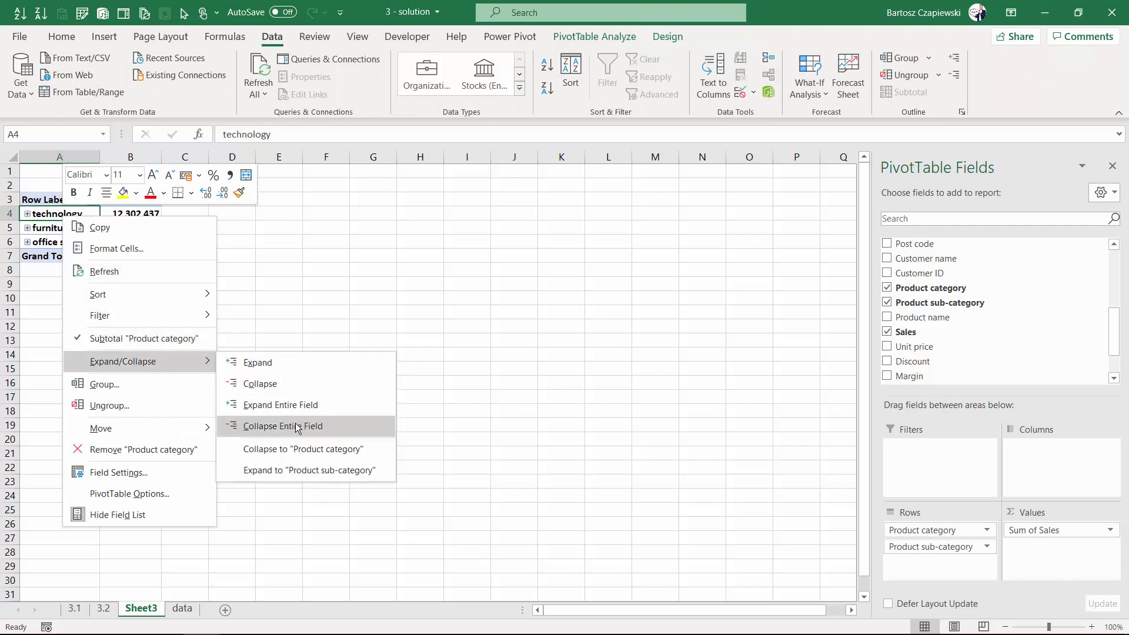
{"action": "left_click", "coordinate": [288, 406]}
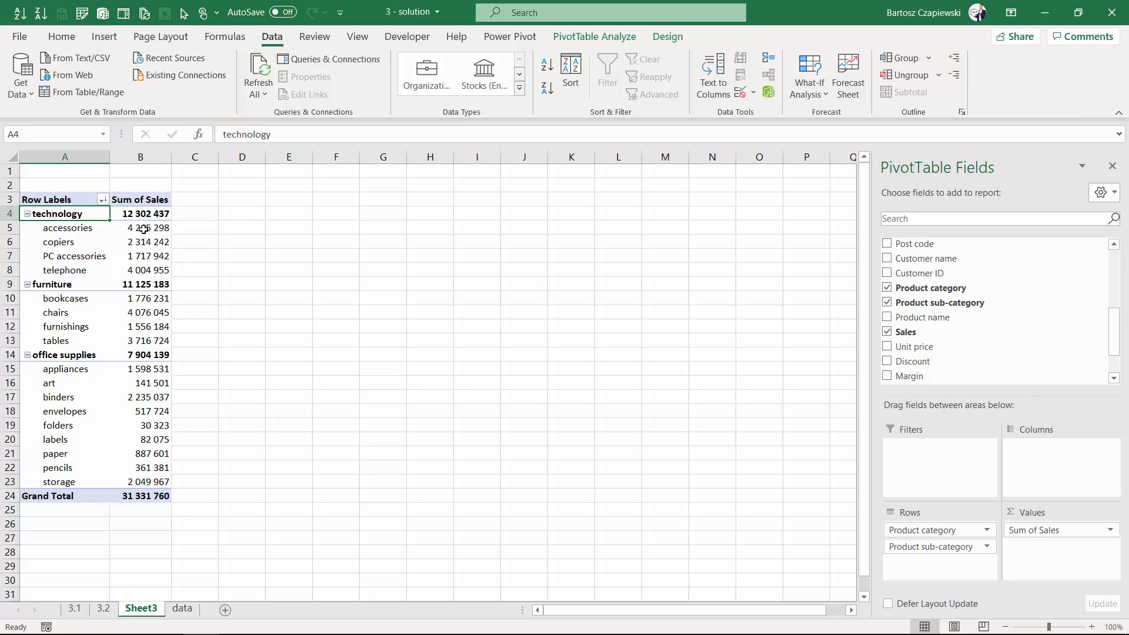
- Sort the sub-categories within each product category by Sum of Sales from largest to smallest
{"action": "left_click", "coordinate": [142, 228]}
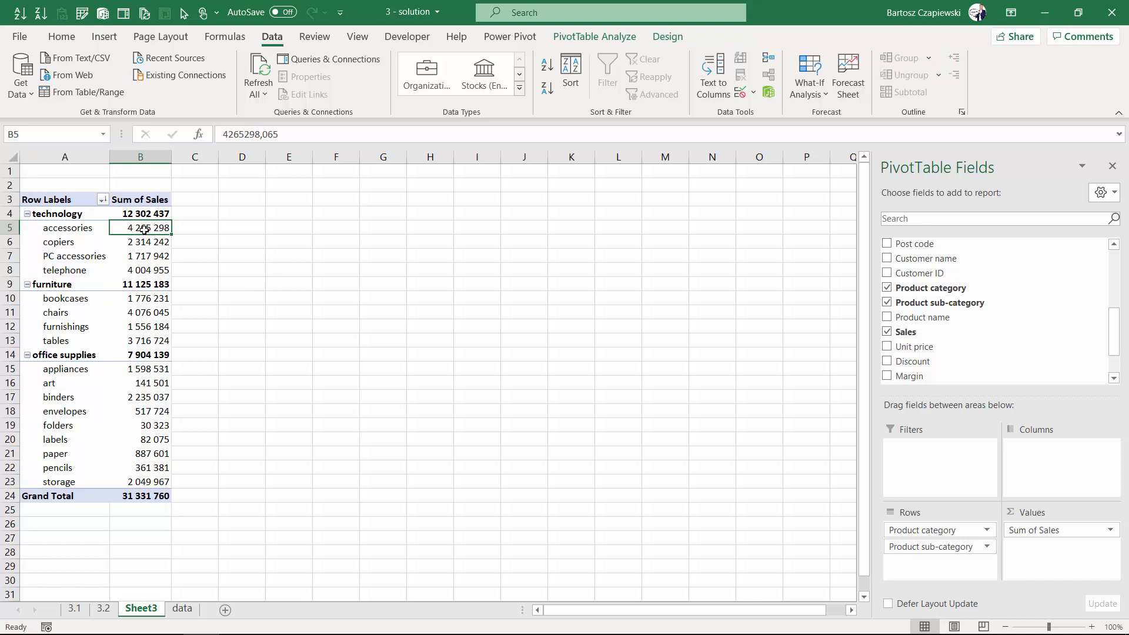
{"action": "left_click", "coordinate": [547, 88]}
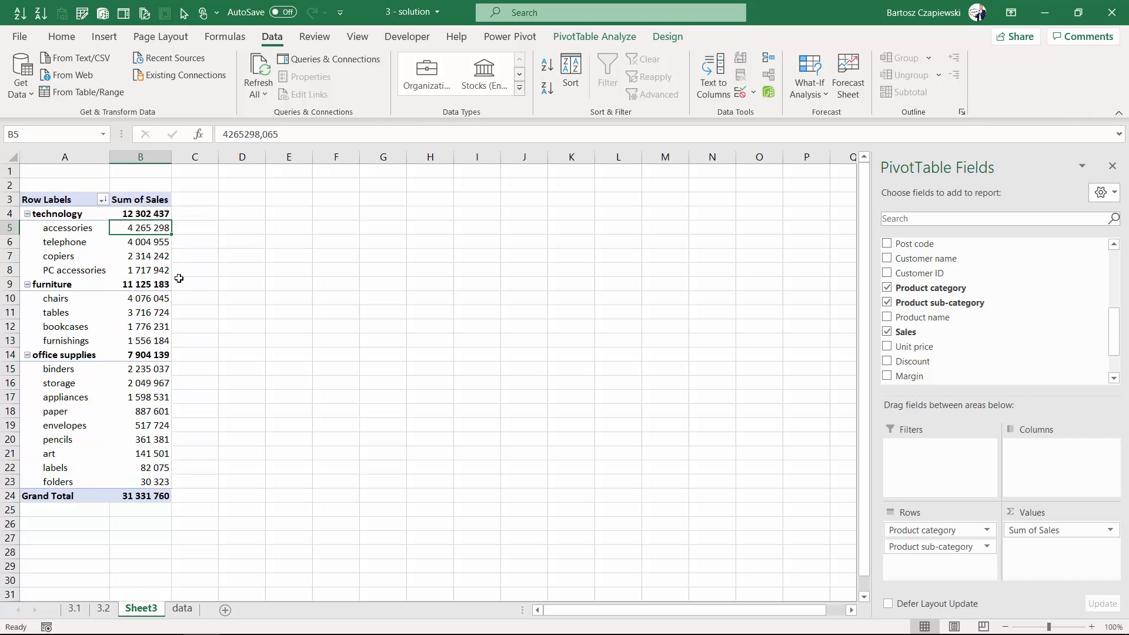
{"action": "mouse_move", "coordinate": [136, 337]}
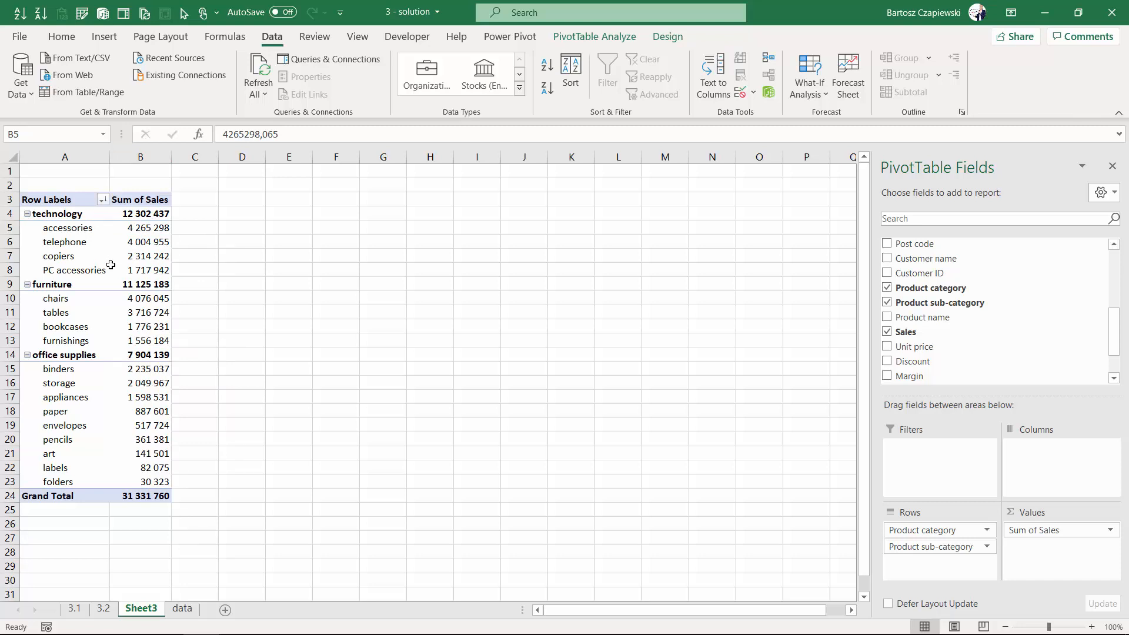
{"action": "mouse_move", "coordinate": [111, 265]}
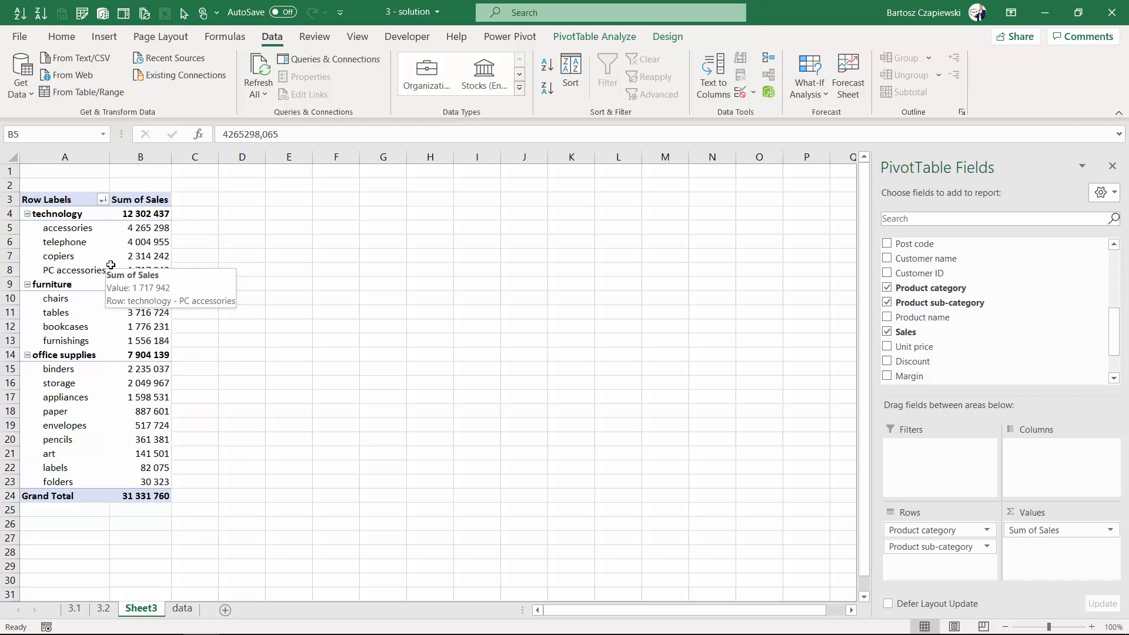
- Copy the whole PivotTable to cell F3 and autofit the widths of columns F and G
{"action": "key", "text": "ctrl+a"}
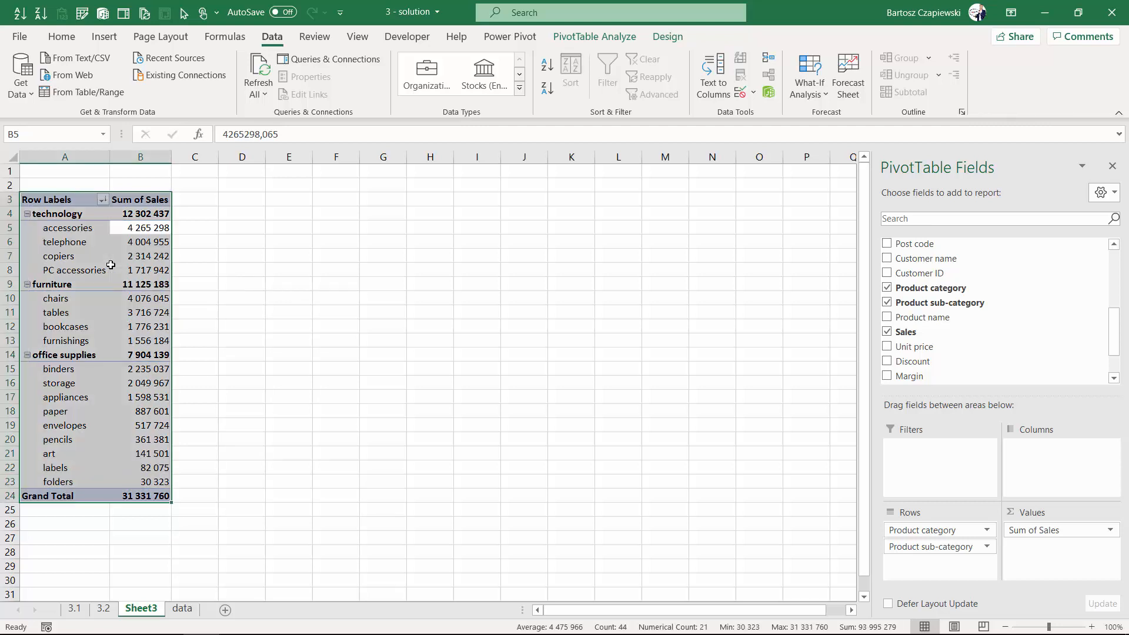
{"action": "key", "text": "ctrl+c"}
{"action": "left_click", "coordinate": [335, 201]}
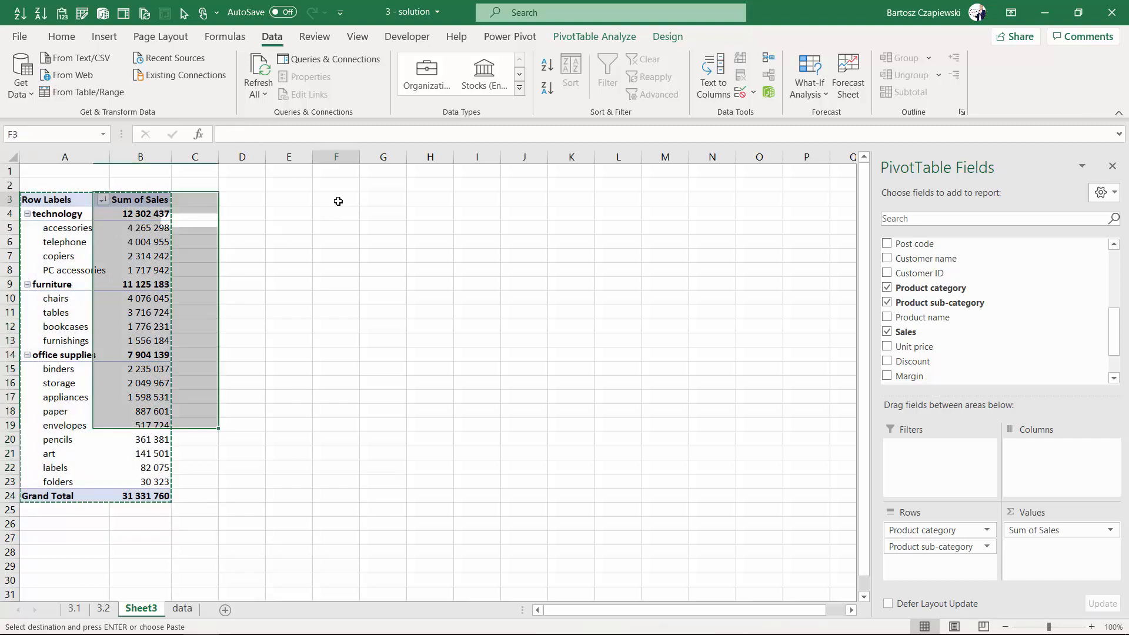
{"action": "key", "text": "ctrl+v"}
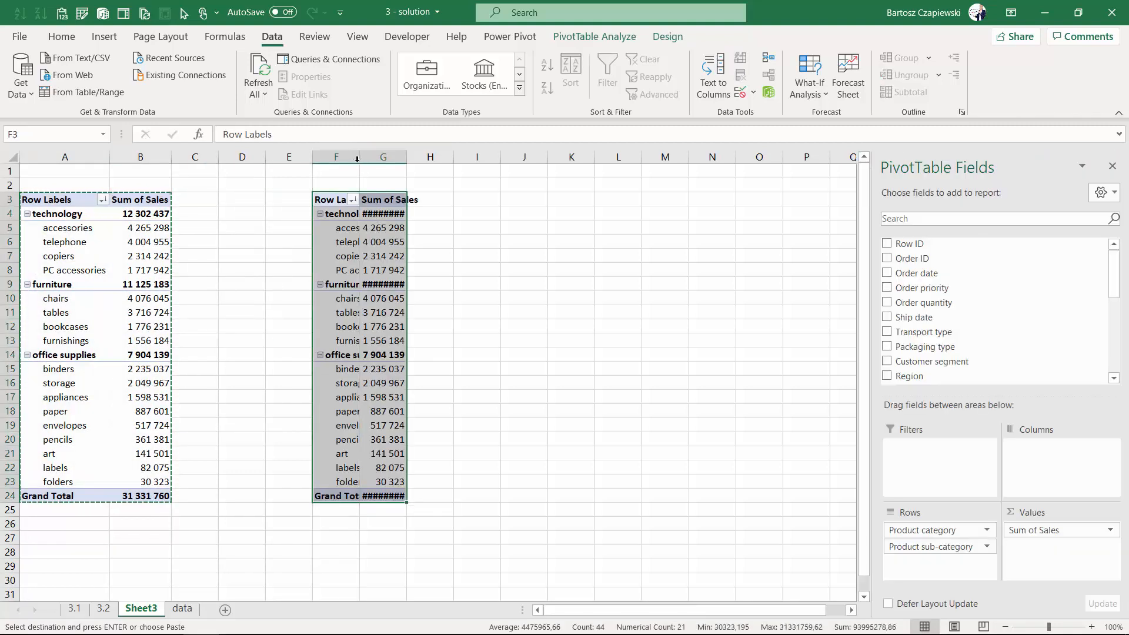
{"action": "double_click", "coordinate": [450, 157]}
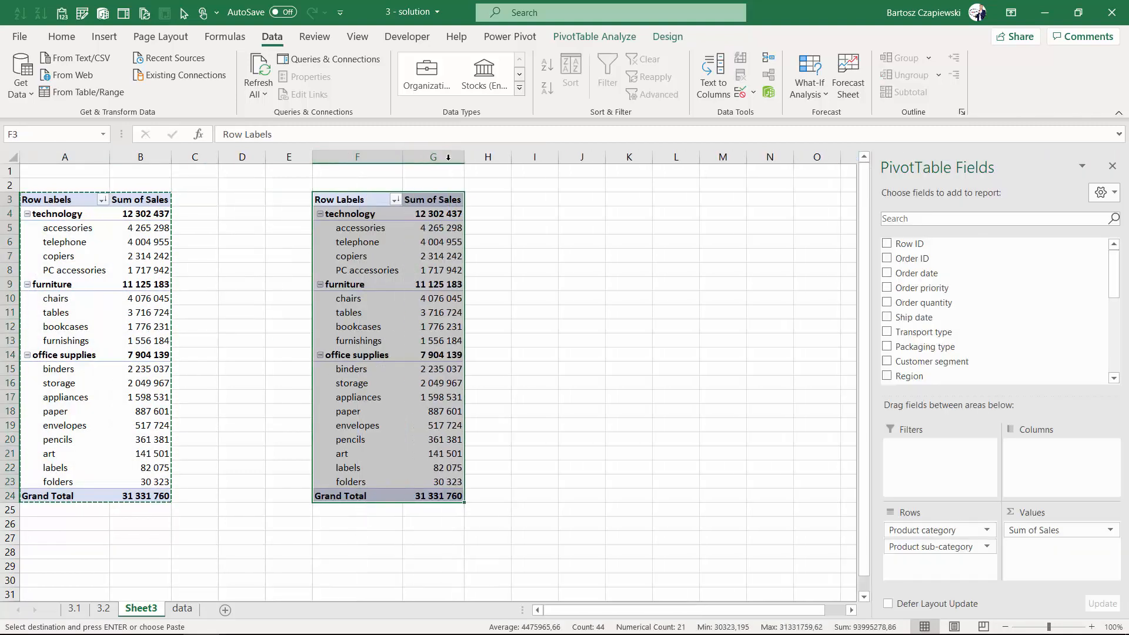
- In the copied PivotTable, replace Product sub-category with Region in the rows and sort the regions by Sum of Sales in descending order
{"action": "left_click", "coordinate": [386, 245]}
{"action": "left_click_drag", "start_coordinate": [944, 554], "coordinate": [775, 461]}
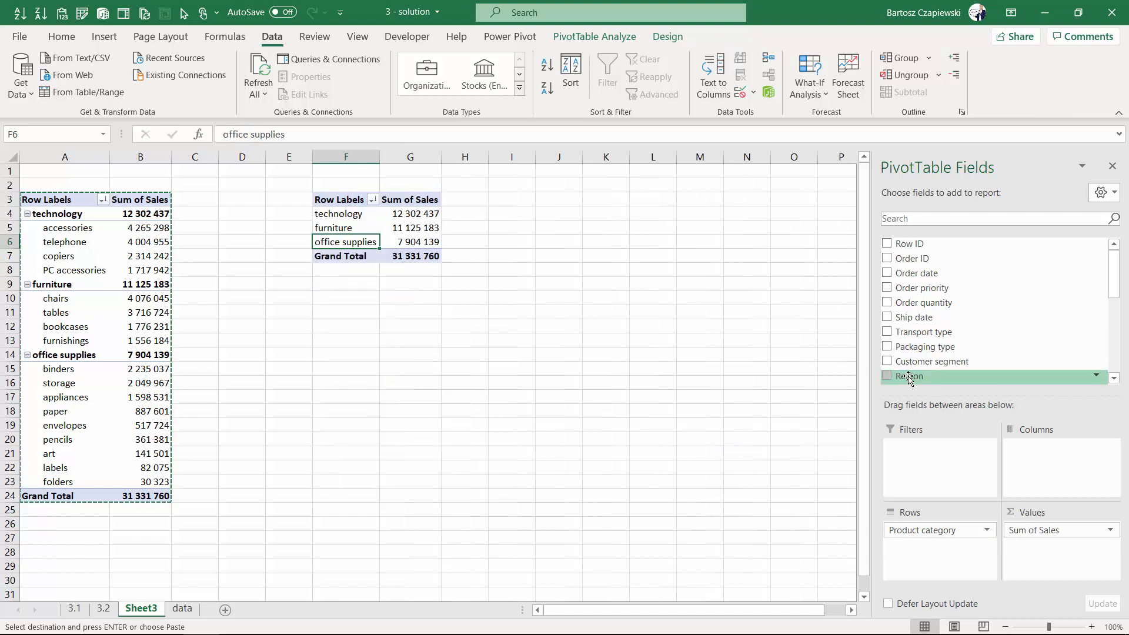
{"action": "left_click_drag", "start_coordinate": [908, 379], "coordinate": [960, 558]}
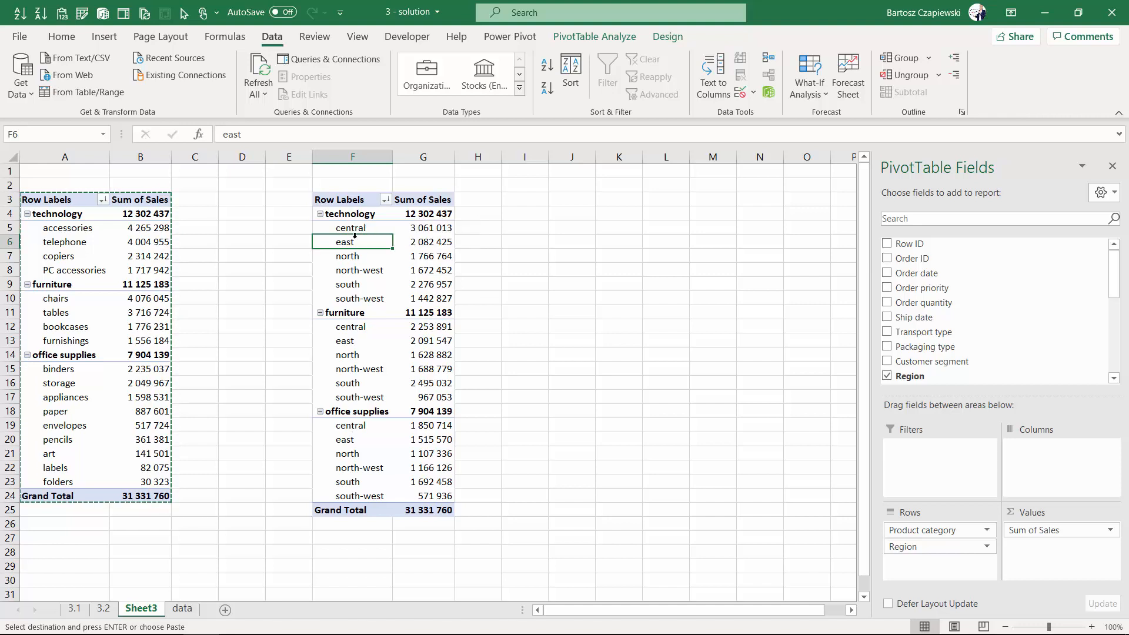
{"action": "left_click", "coordinate": [430, 227]}
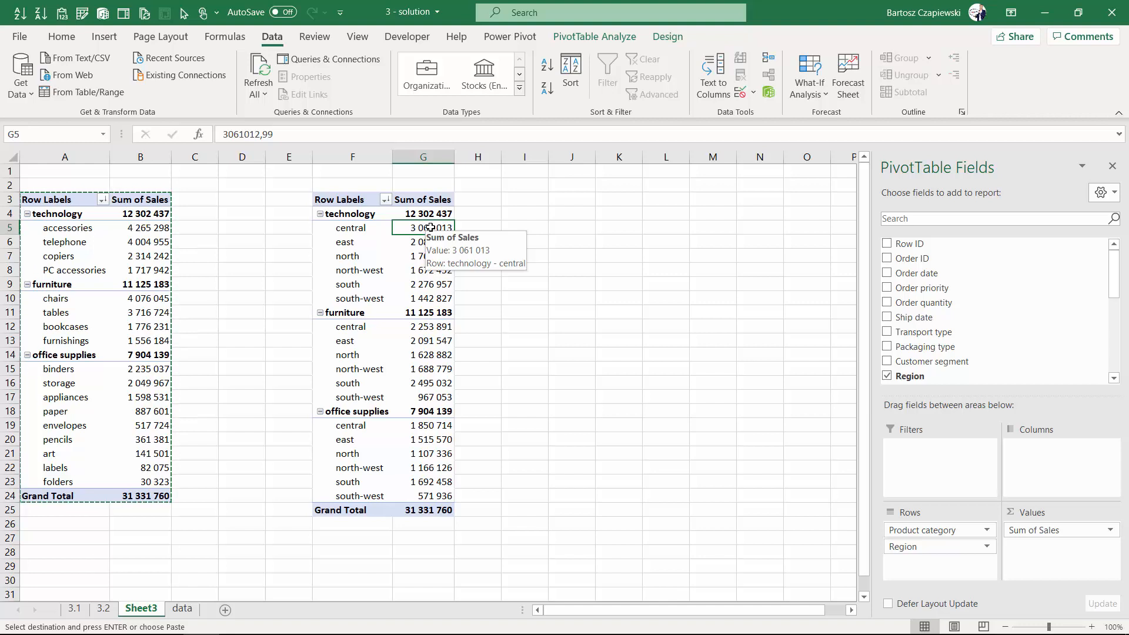
{"action": "left_click", "coordinate": [546, 89]}
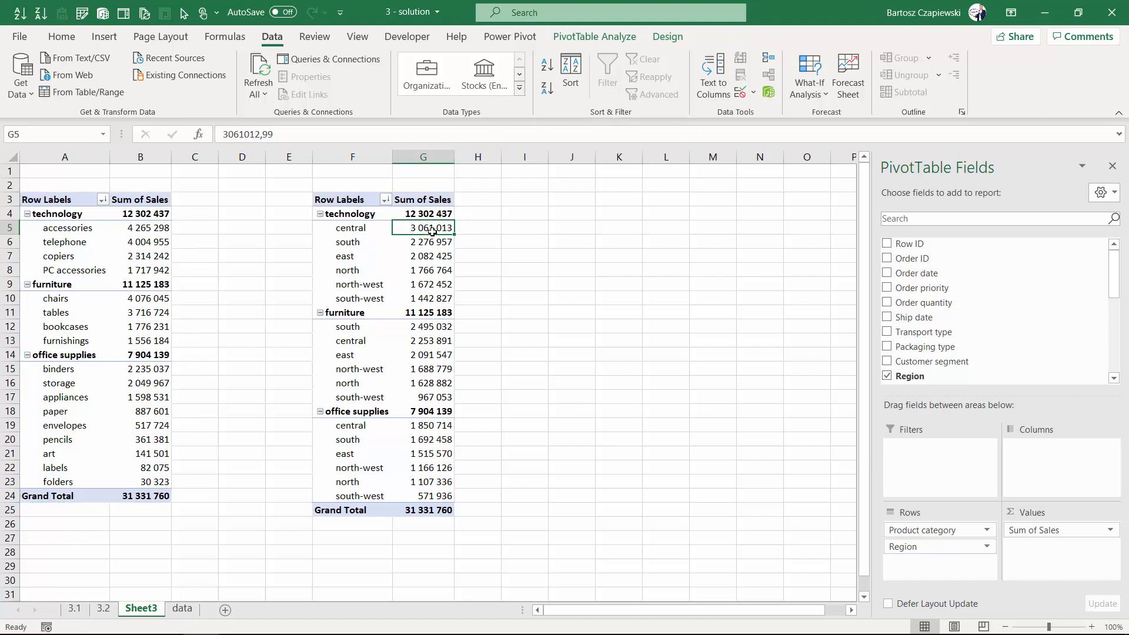
- Add Order priority as the column field of the PivotTable that shows product categories by region
{"action": "left_click_drag", "start_coordinate": [359, 228], "coordinate": [355, 390]}
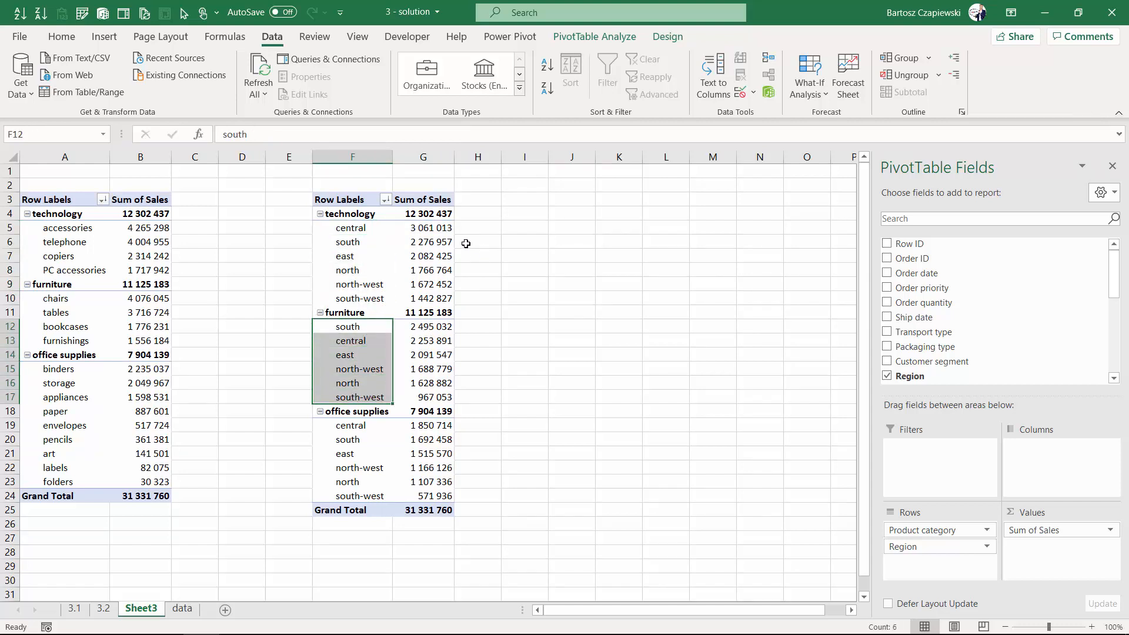
{"action": "left_click", "coordinate": [430, 234]}
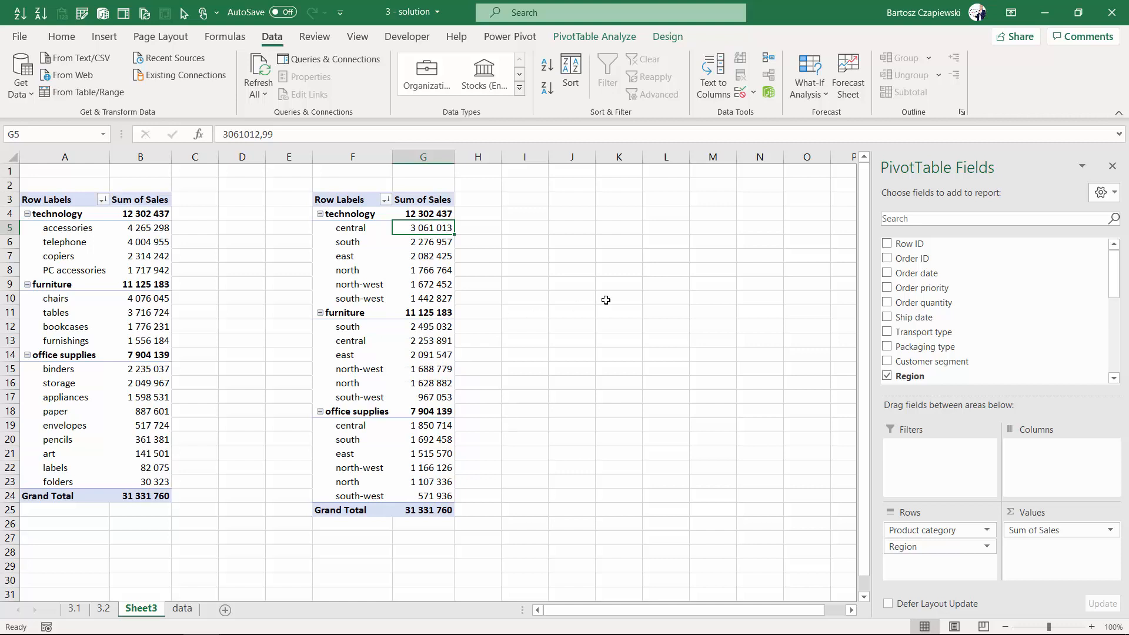
{"action": "left_click_drag", "start_coordinate": [898, 287], "coordinate": [1057, 469]}
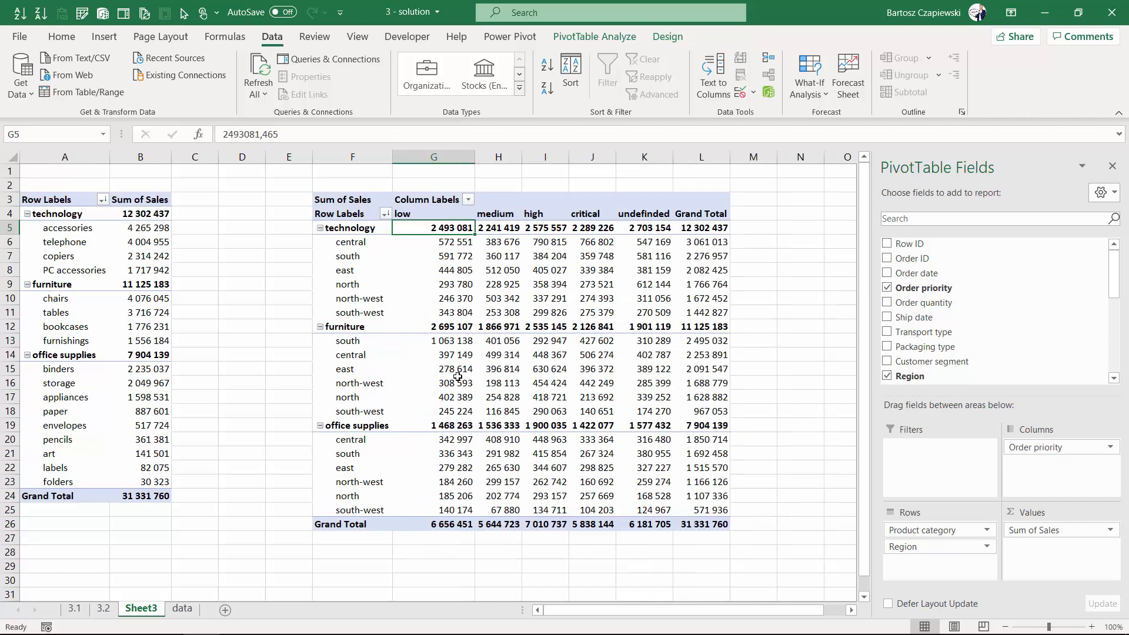
- Sort the order priority columns of the region PivotTable by their Grand Total sales in descending order
{"action": "left_click", "coordinate": [451, 524]}
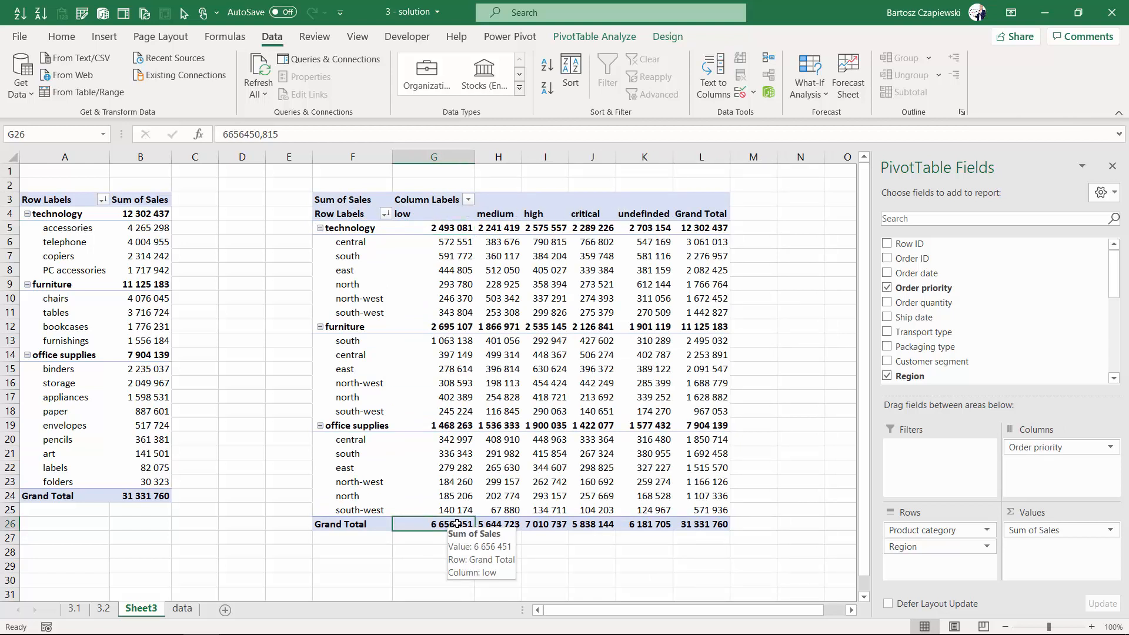
{"action": "left_click", "coordinate": [468, 200]}
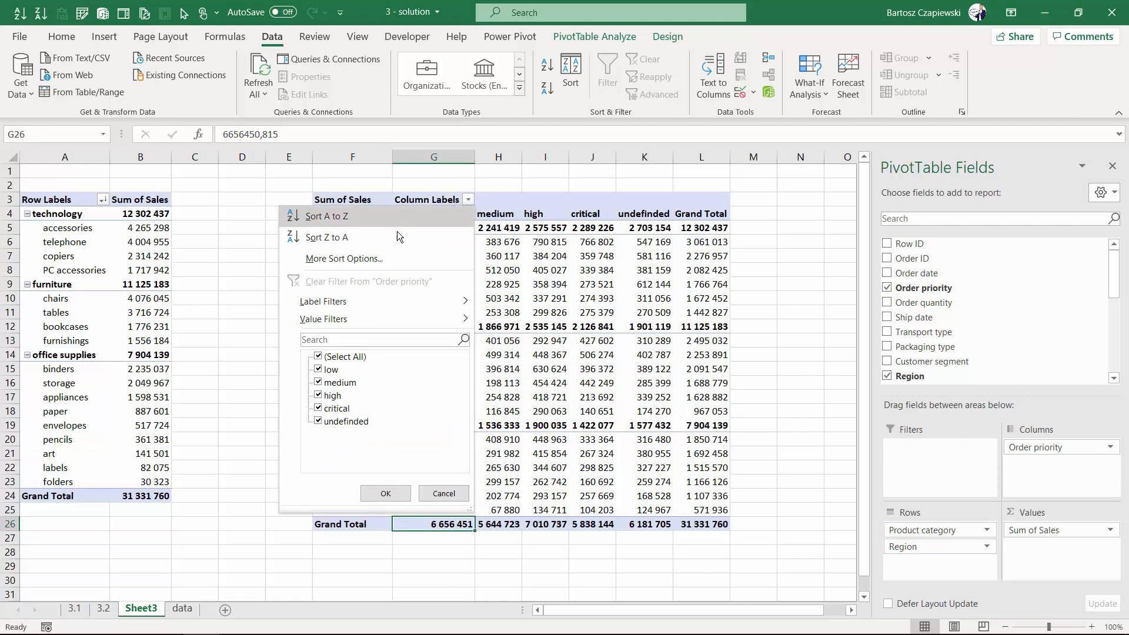
{"action": "left_click", "coordinate": [500, 216]}
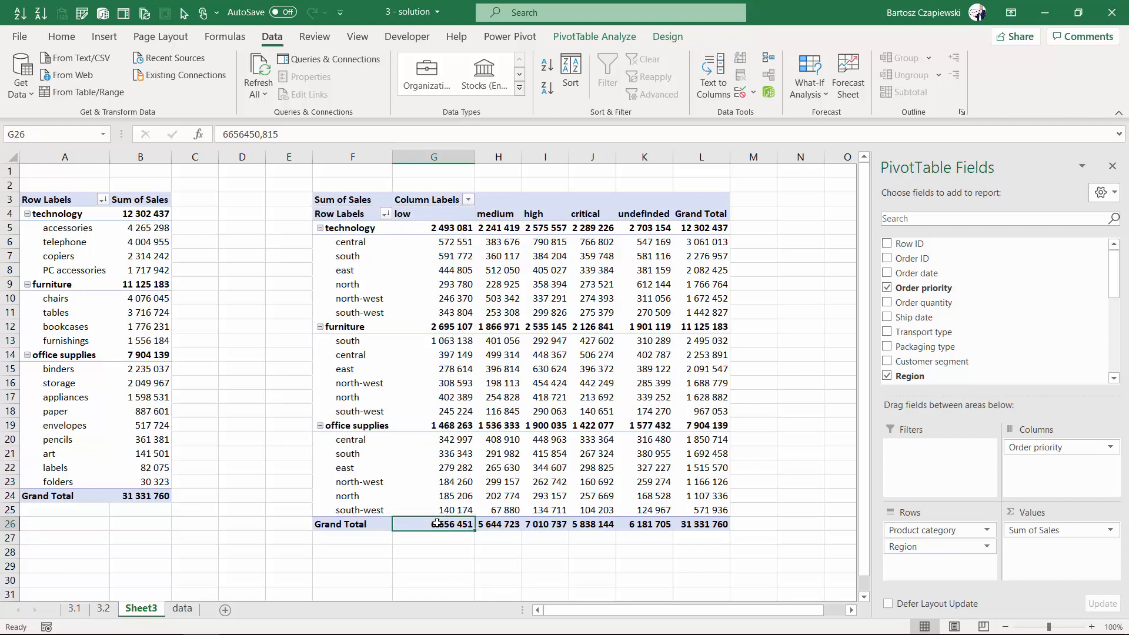
{"action": "mouse_move", "coordinate": [450, 524]}
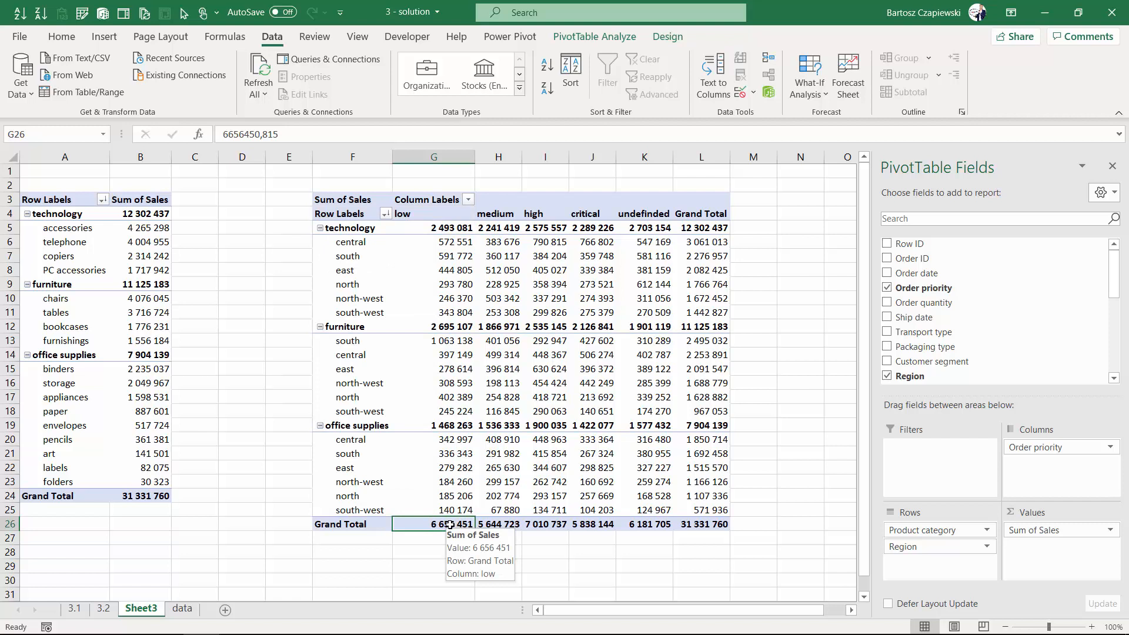
{"action": "left_click", "coordinate": [545, 89]}
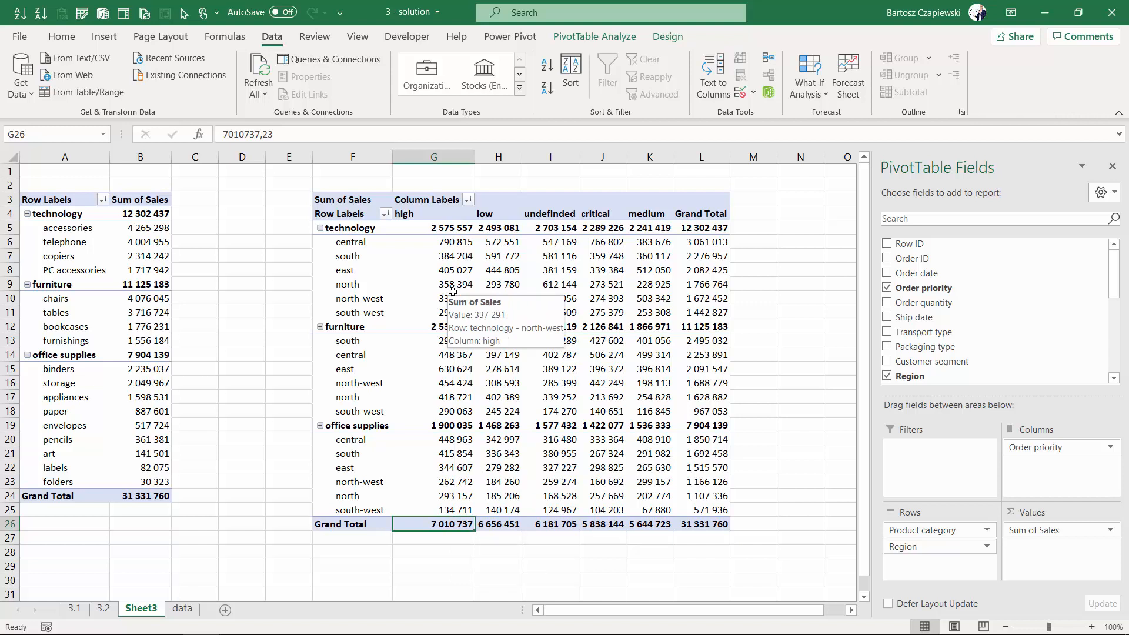
{"action": "left_click", "coordinate": [497, 297]}
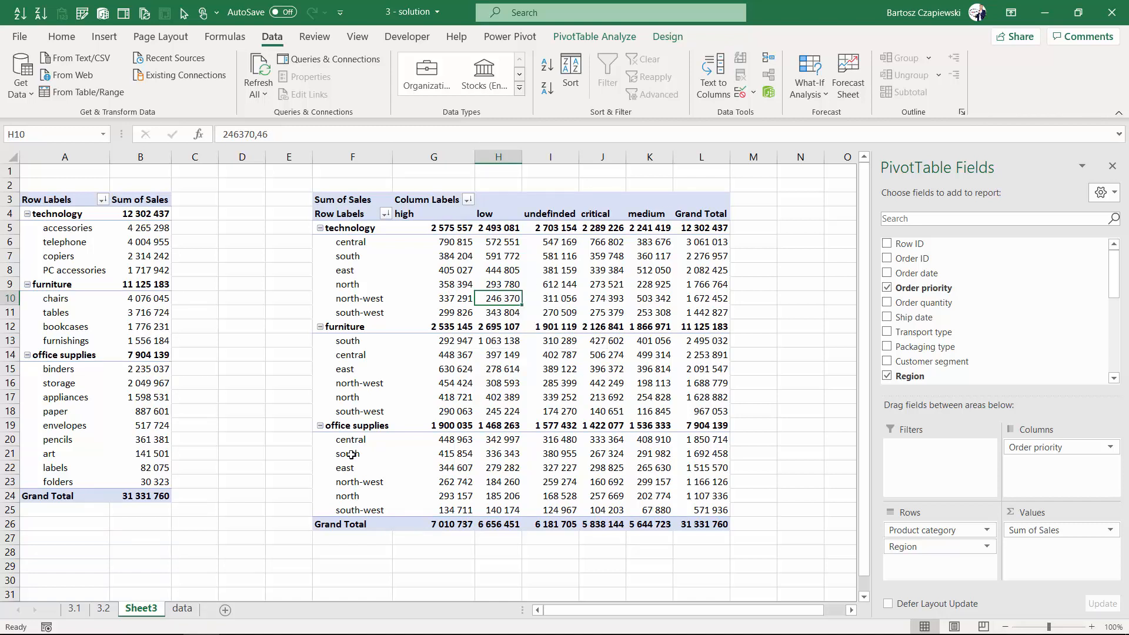
- Create a new PivotTable from Table1 on the data sheet and place it on existing worksheet Sheet3 at cell P1
{"action": "left_click", "coordinate": [182, 608]}
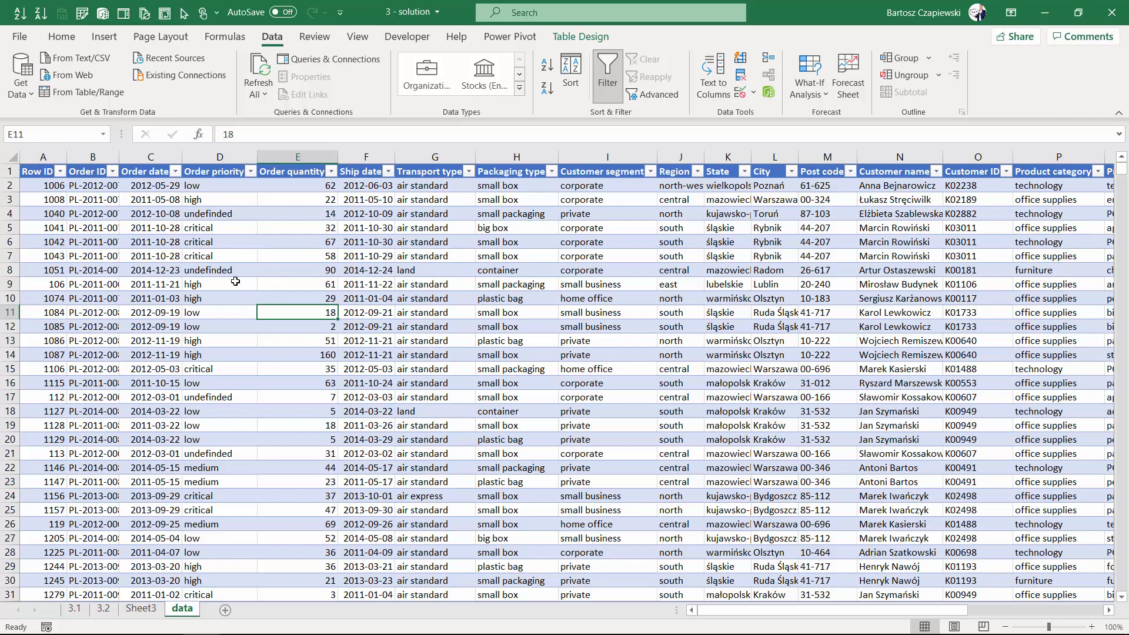
{"action": "left_click", "coordinate": [104, 36]}
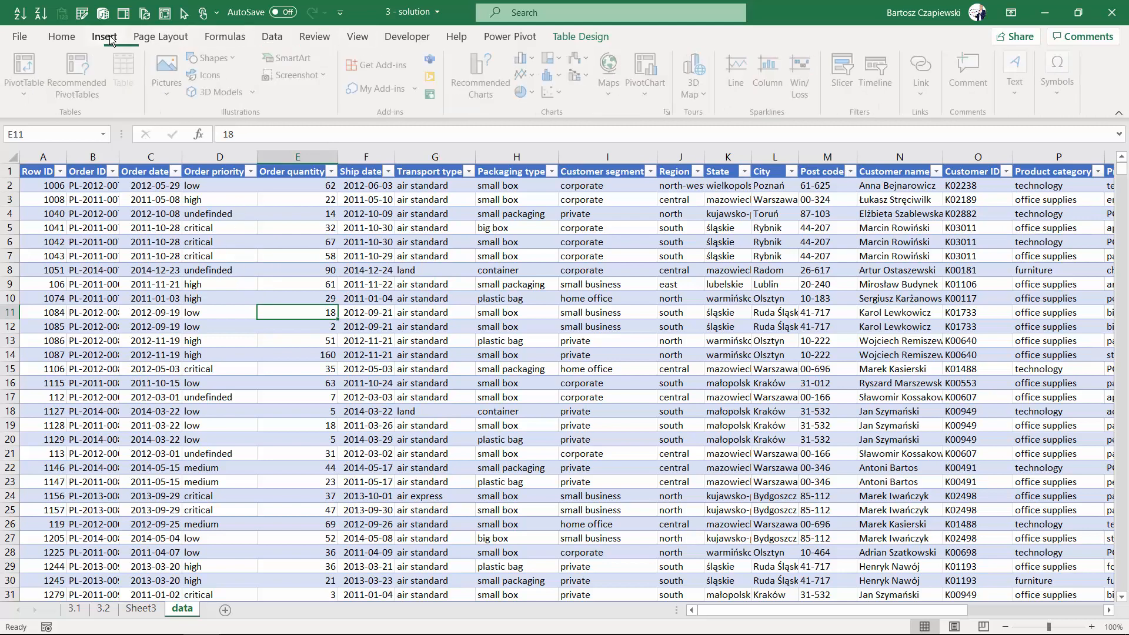
{"action": "left_click", "coordinate": [27, 66]}
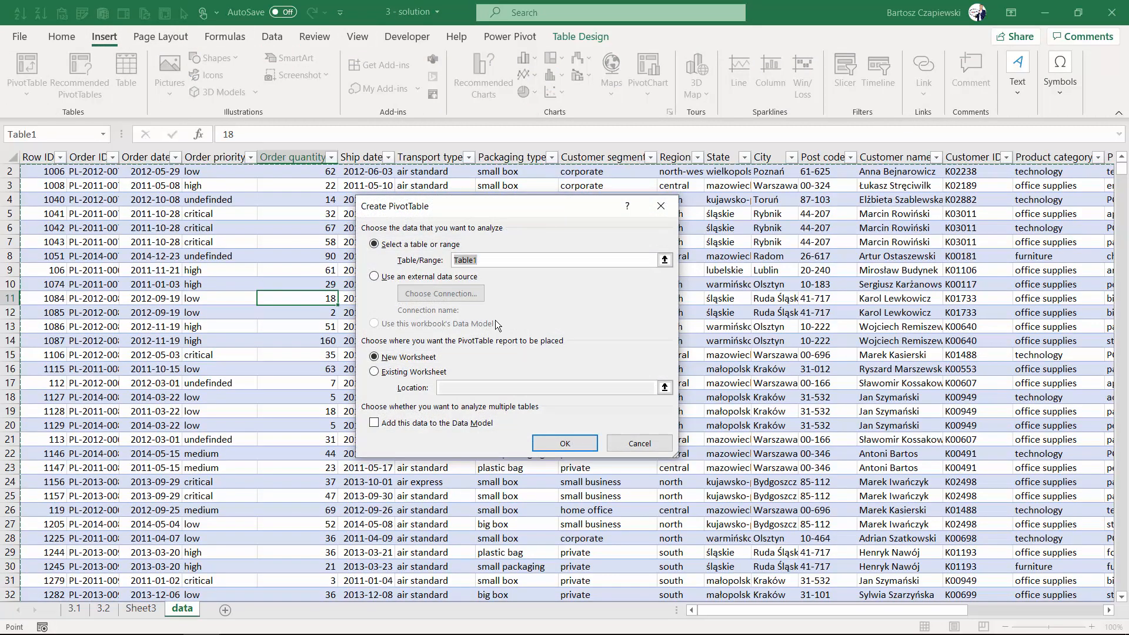
{"action": "left_click", "coordinate": [375, 374]}
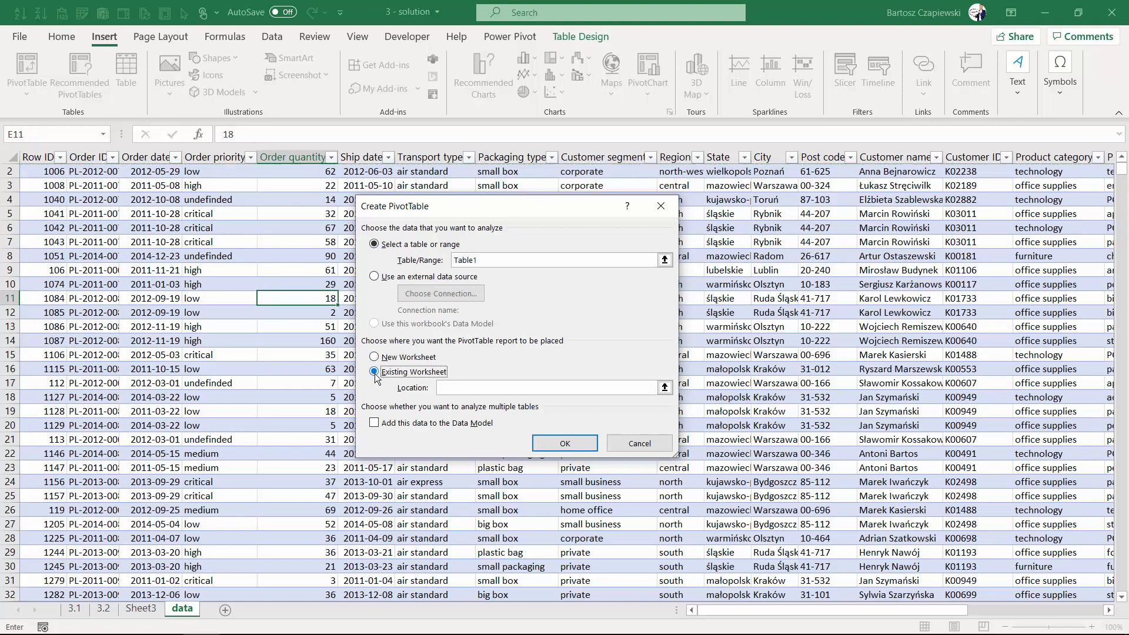
{"action": "left_click", "coordinate": [665, 387]}
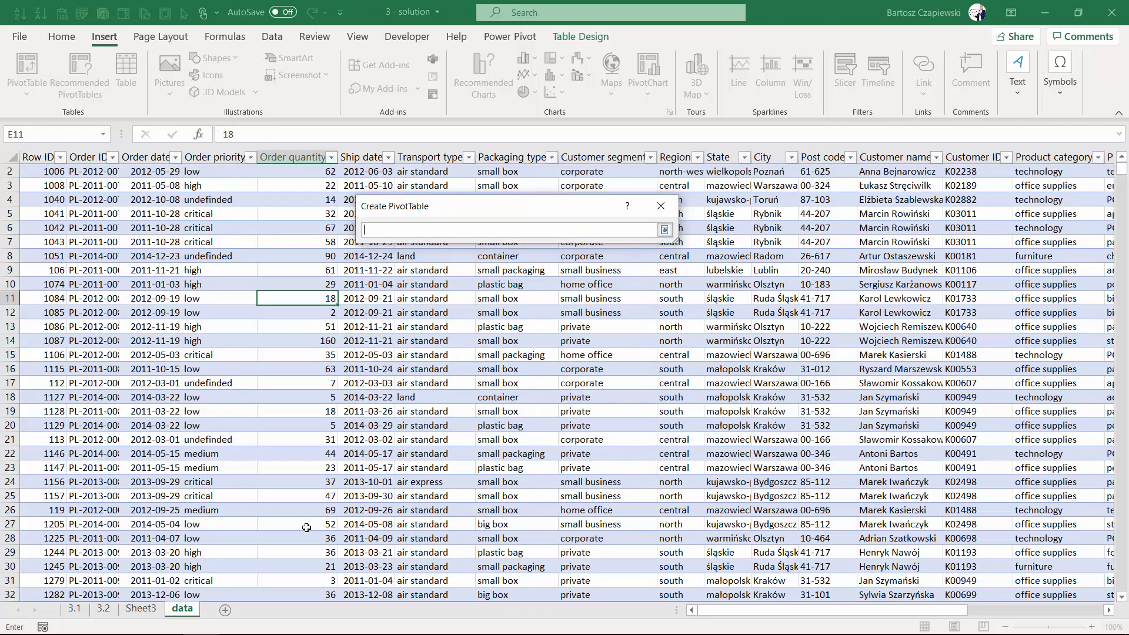
{"action": "left_click", "coordinate": [141, 609]}
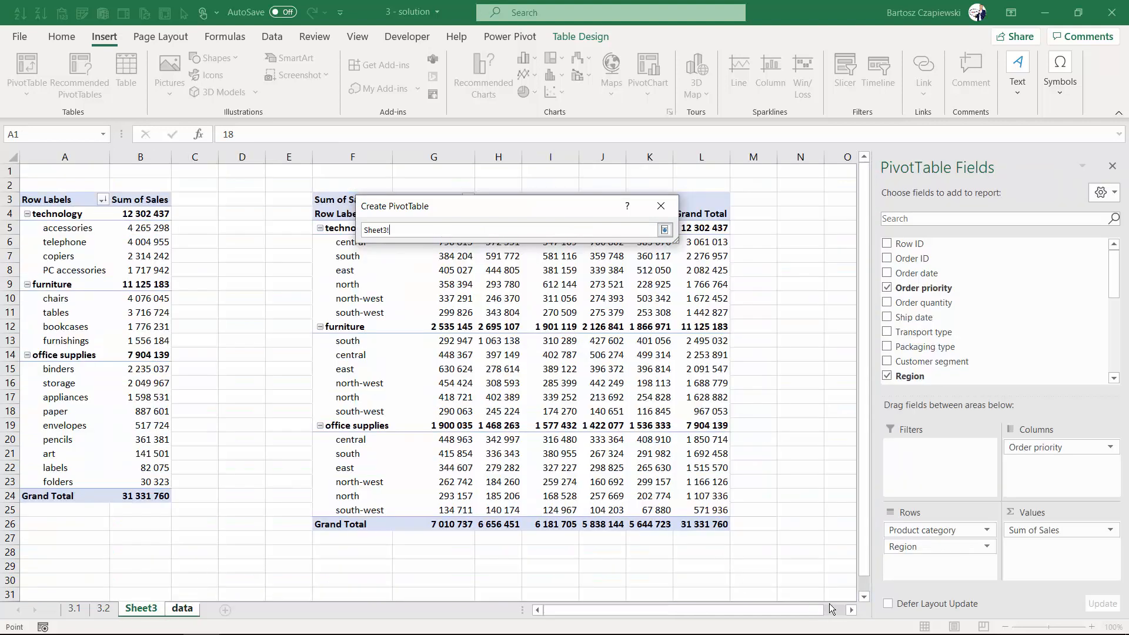
{"action": "left_click", "coordinate": [851, 610]}
{"action": "left_click", "coordinate": [852, 611]}
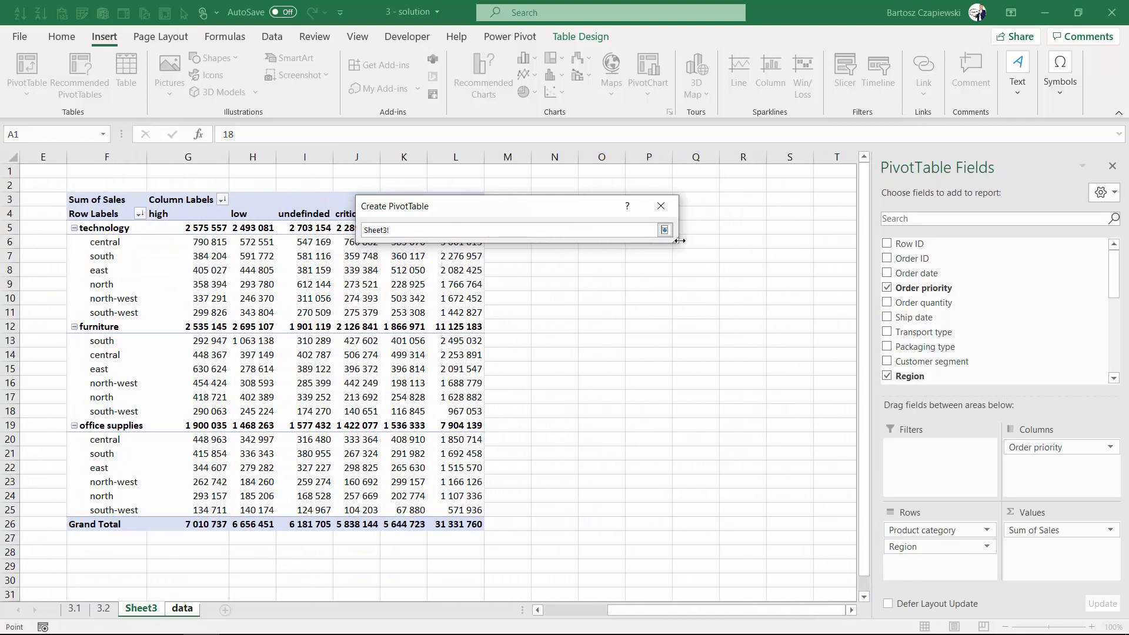
{"action": "left_click", "coordinate": [649, 171]}
{"action": "left_click", "coordinate": [662, 229]}
{"action": "left_click", "coordinate": [566, 444]}
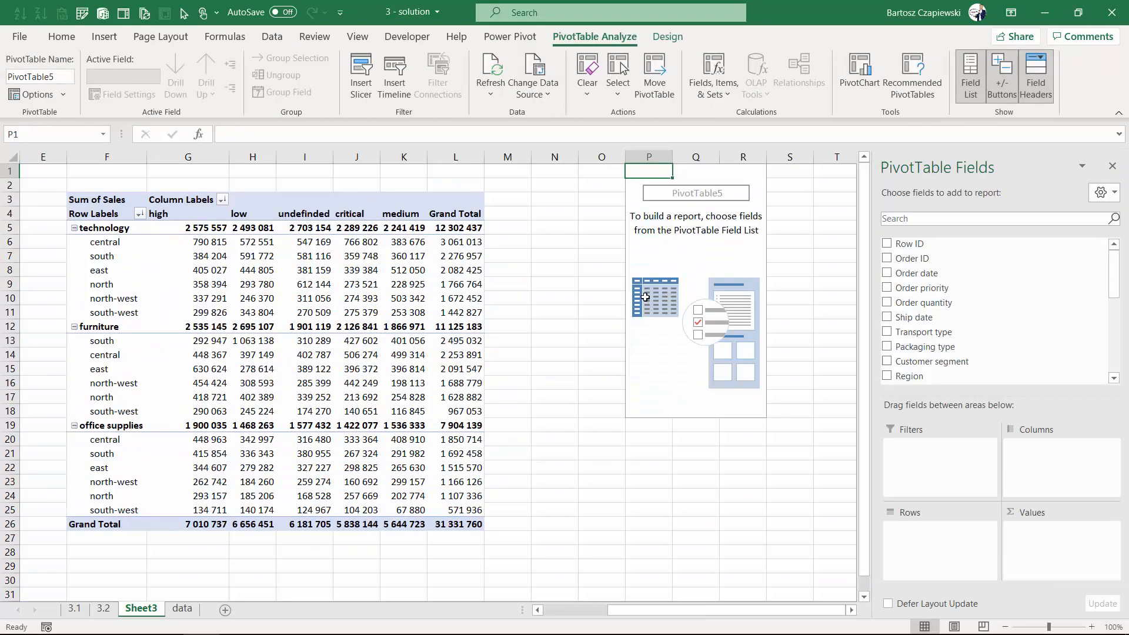
- In the new PivotTable, put Order priority in the rows and Sales in the values
{"action": "left_click_drag", "start_coordinate": [787, 616], "coordinate": [805, 616]}
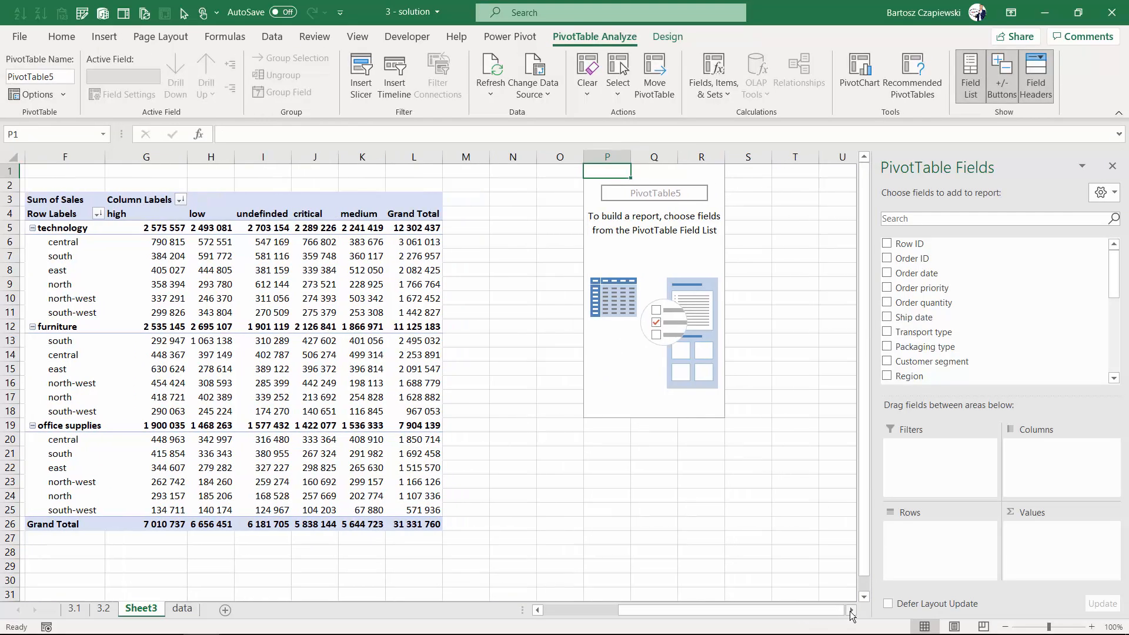
{"action": "left_click_drag", "start_coordinate": [941, 288], "coordinate": [941, 549]}
{"action": "scroll", "coordinate": [898, 324], "scroll_direction": "down", "scroll_amount": 5}
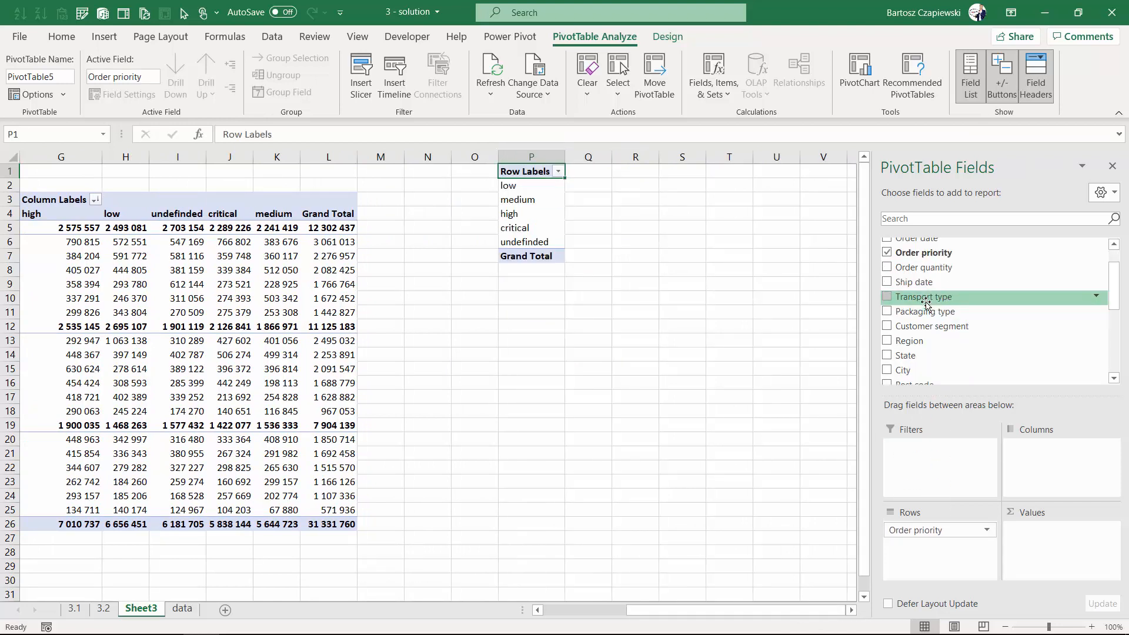
{"action": "left_click_drag", "start_coordinate": [906, 296], "coordinate": [1050, 544]}
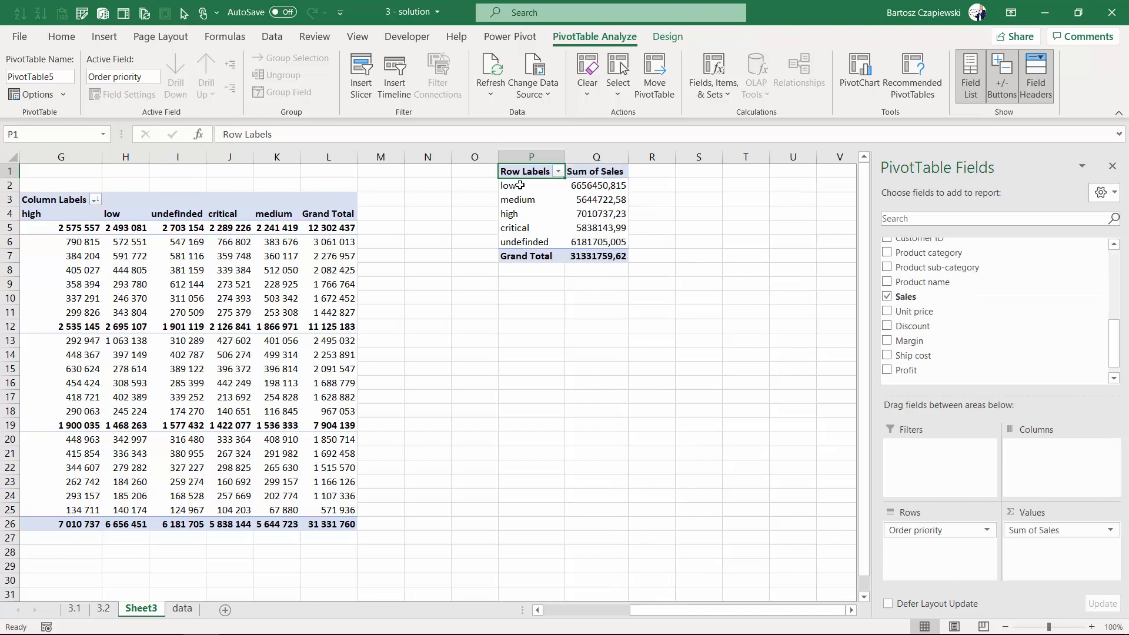
- Sort the order priorities in the new PivotTable by Sum of Sales from largest to smallest
{"action": "left_click_drag", "start_coordinate": [520, 185], "coordinate": [525, 242]}
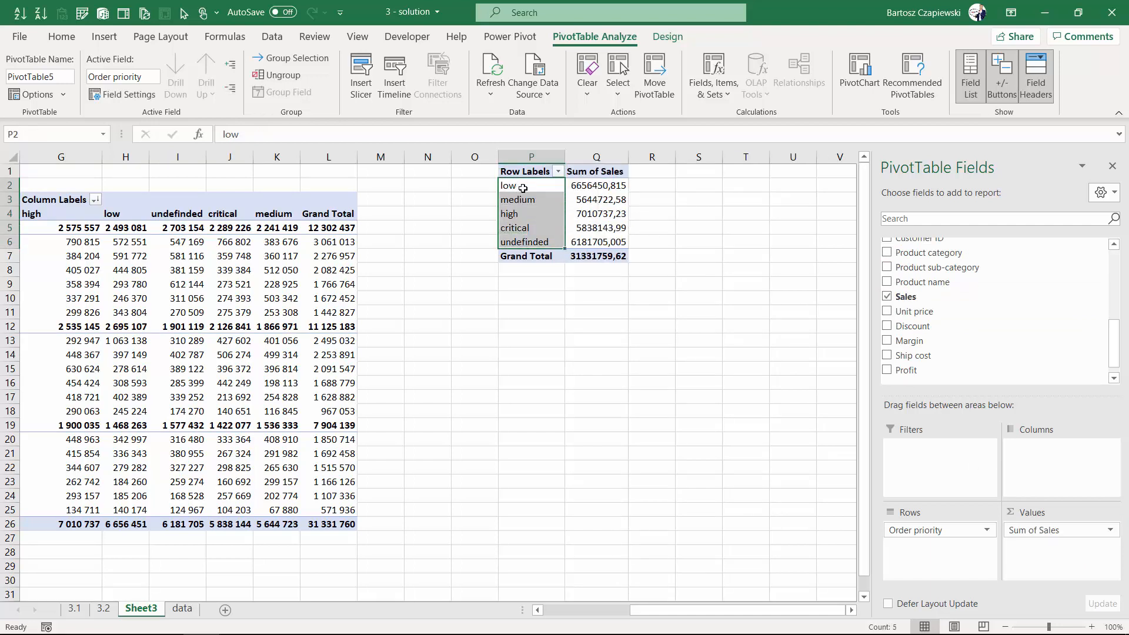
{"action": "left_click", "coordinate": [579, 184]}
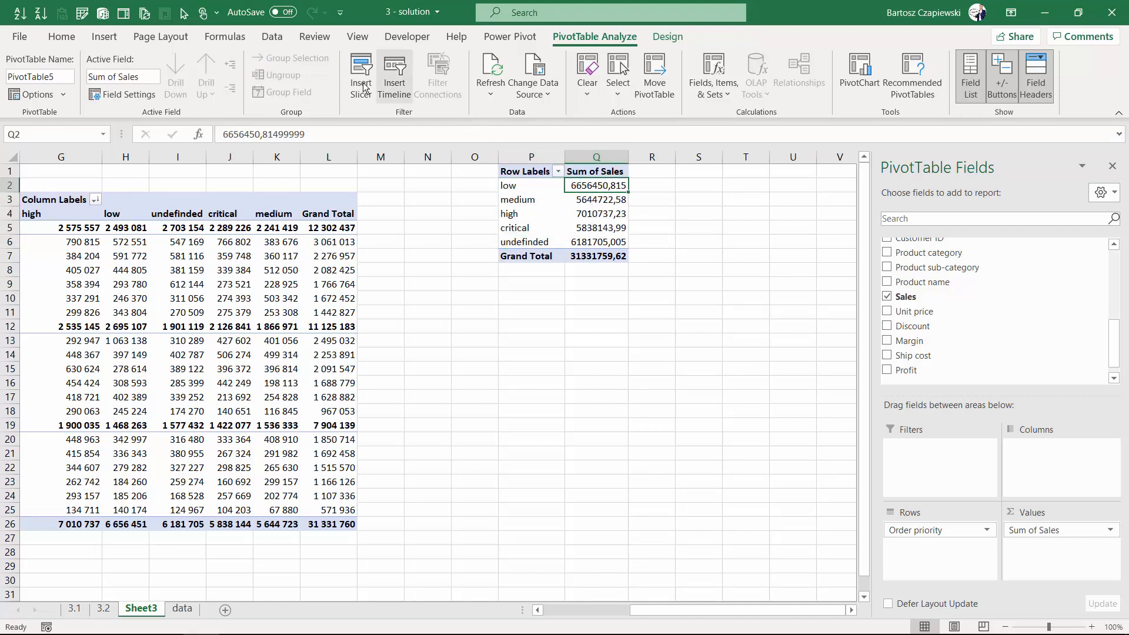
{"action": "left_click", "coordinate": [272, 37]}
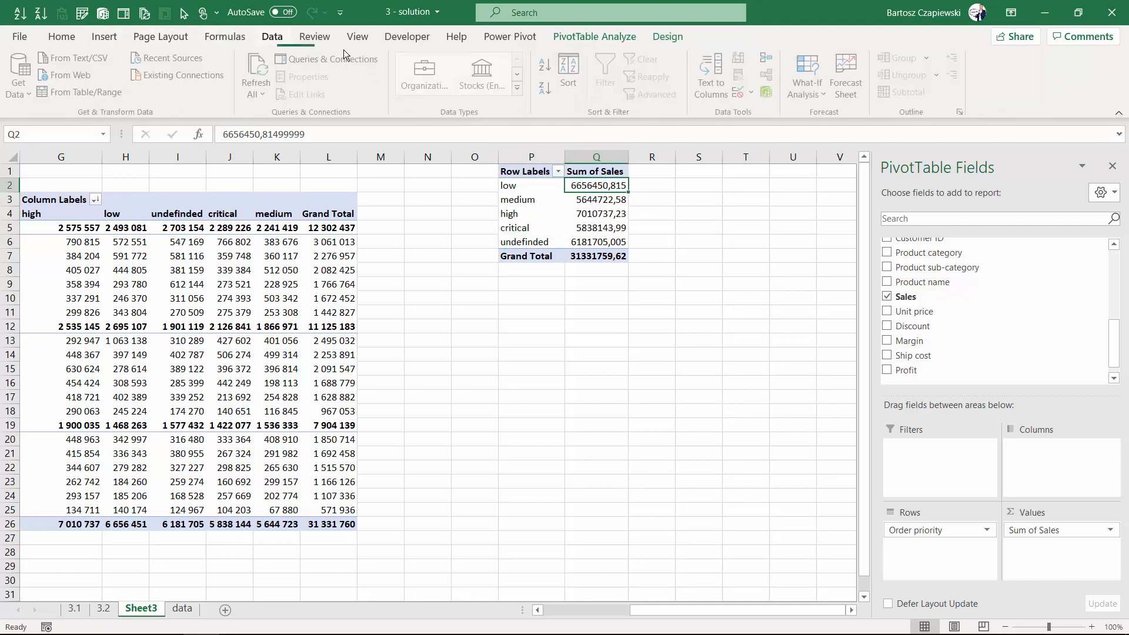
{"action": "left_click", "coordinate": [548, 87]}
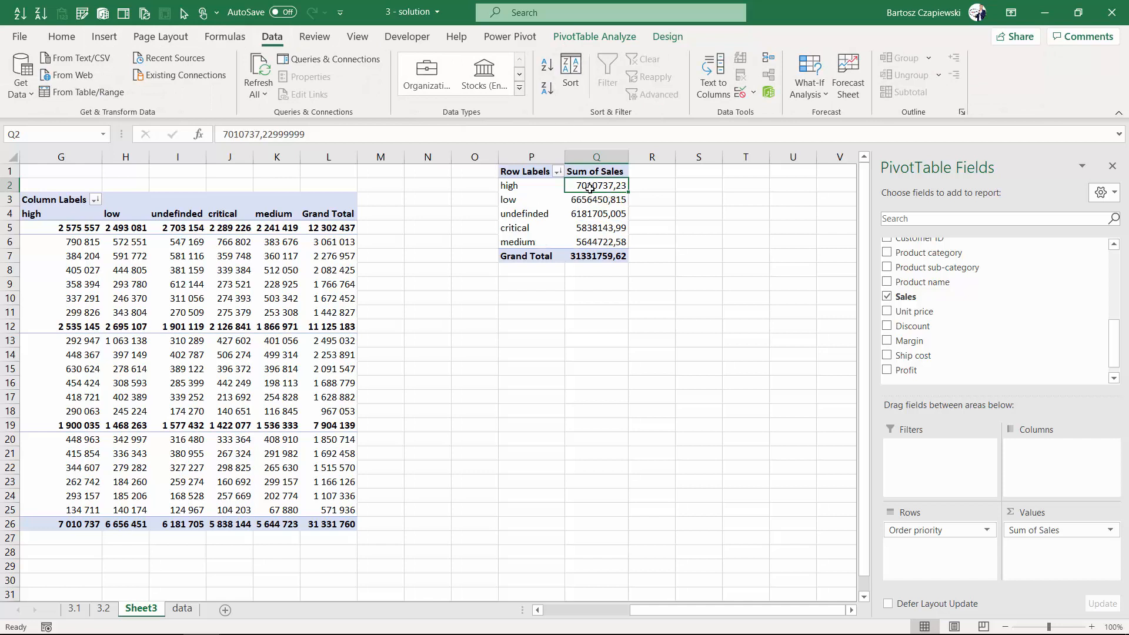
- Manually rearrange the order priority rows into the sequence low, medium, high, critical, undefinded
{"action": "left_click", "coordinate": [524, 200]}
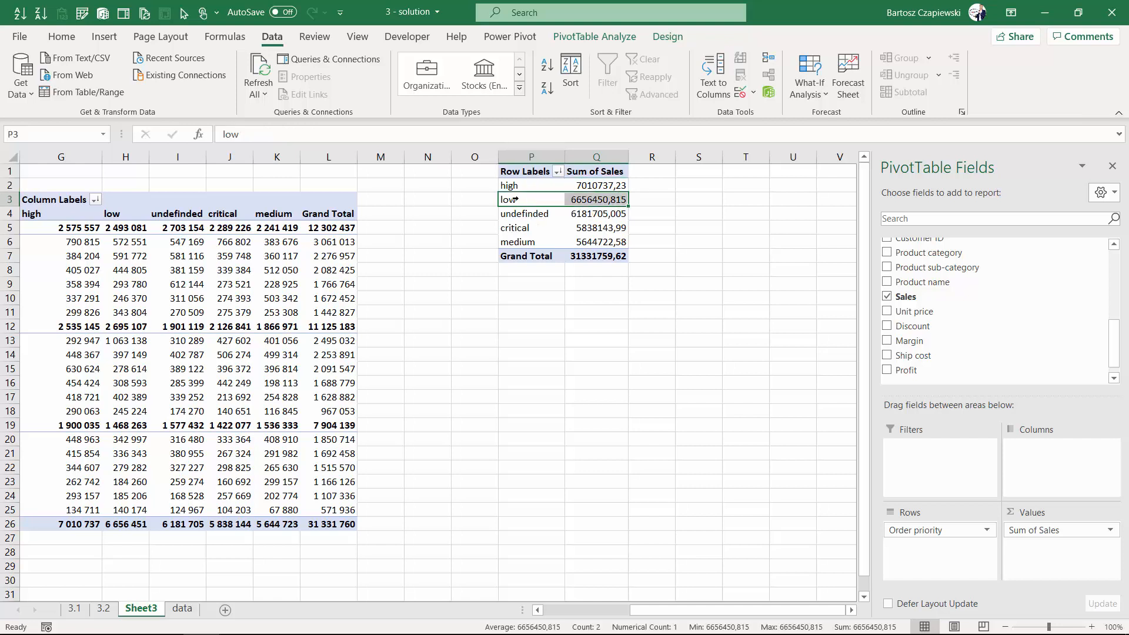
{"action": "left_click", "coordinate": [523, 242]}
{"action": "left_click", "coordinate": [514, 185]}
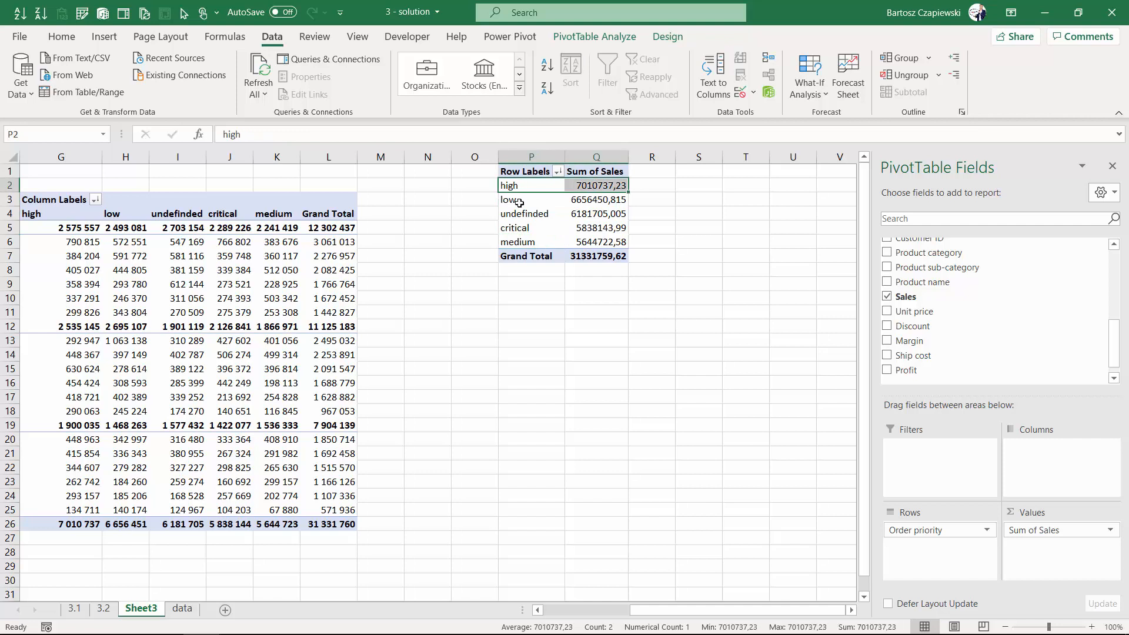
{"action": "left_click", "coordinate": [521, 227]}
{"action": "left_click", "coordinate": [525, 214]}
{"action": "left_click_drag", "start_coordinate": [526, 214], "coordinate": [536, 205]}
{"action": "left_click", "coordinate": [520, 200]}
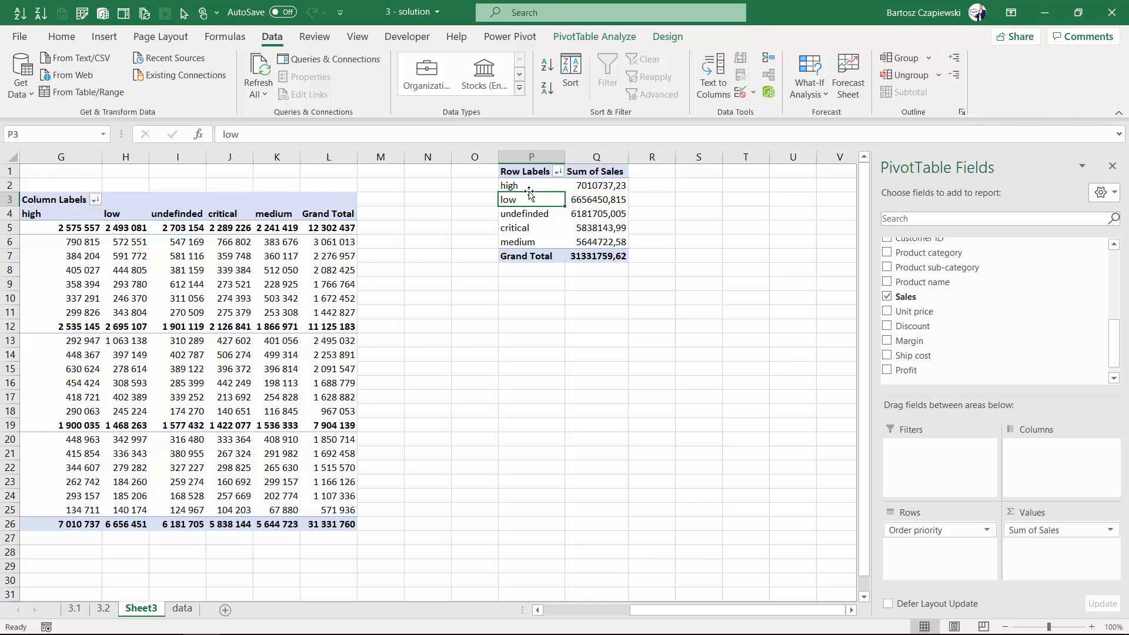
{"action": "mouse_move", "coordinate": [530, 194]}
{"action": "left_mouse_down"}
{"action": "mouse_move", "coordinate": [529, 182]}
{"action": "mouse_move", "coordinate": [540, 186]}
{"action": "left_mouse_up"}
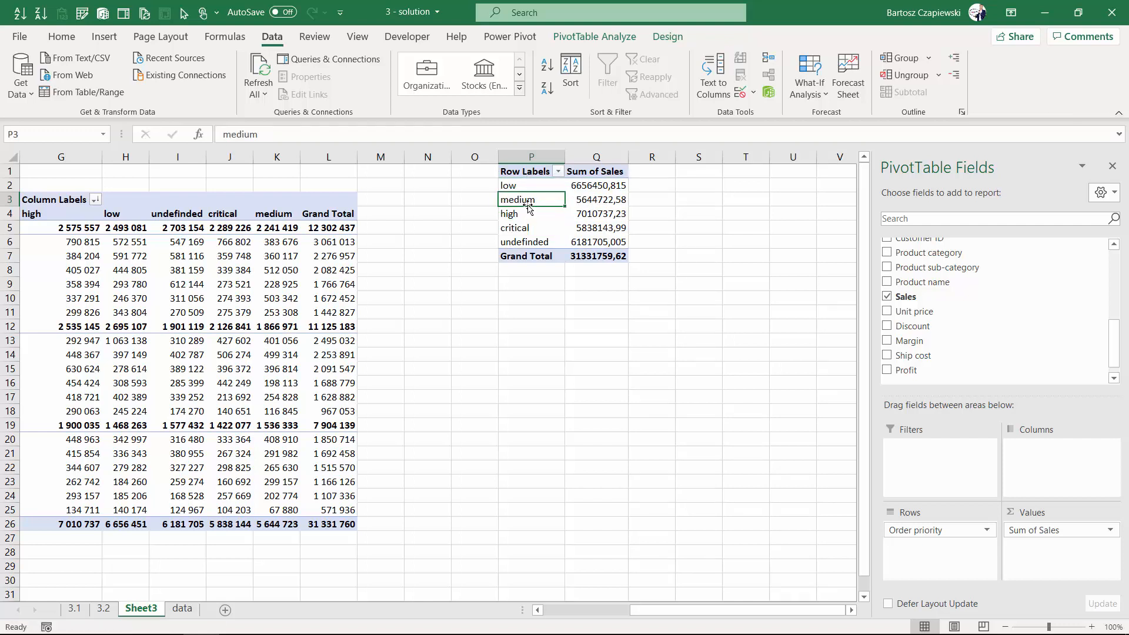
{"action": "left_click", "coordinate": [534, 242]}
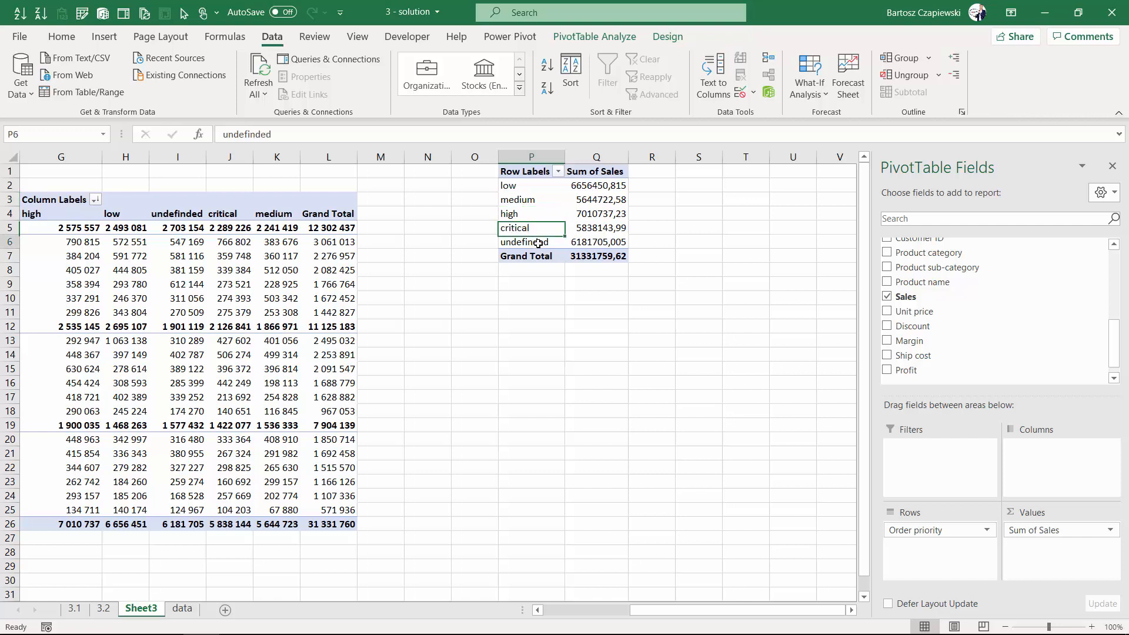